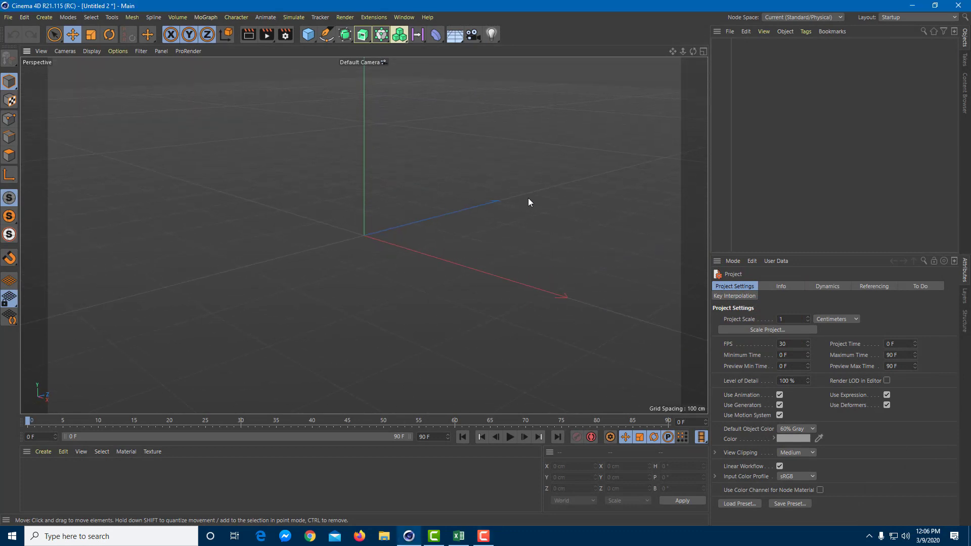
Add a sphere to the scene and raise it along Y to about 125 cm.
click(310, 36)
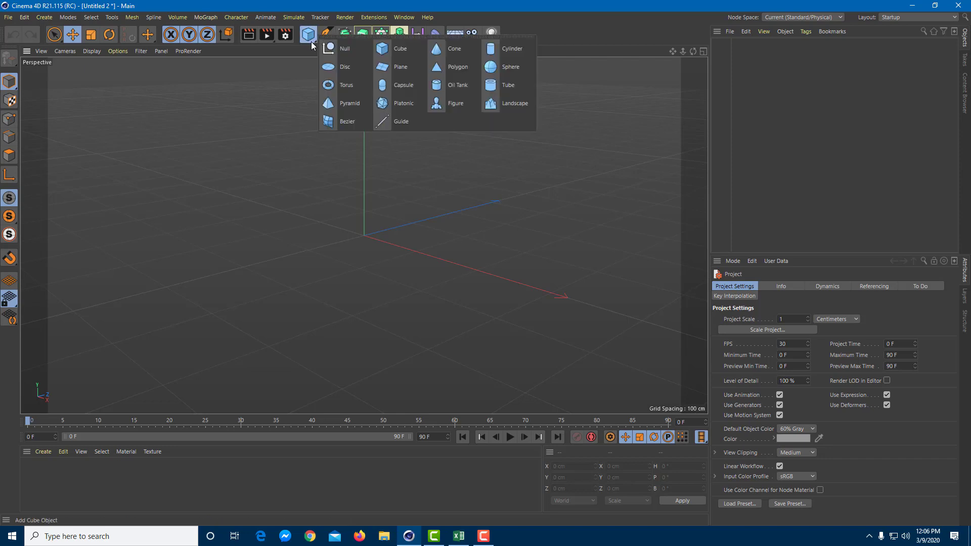
click(522, 71)
drag(366, 183, 384, 87)
alt+middle_drag(395, 125, 346, 189)
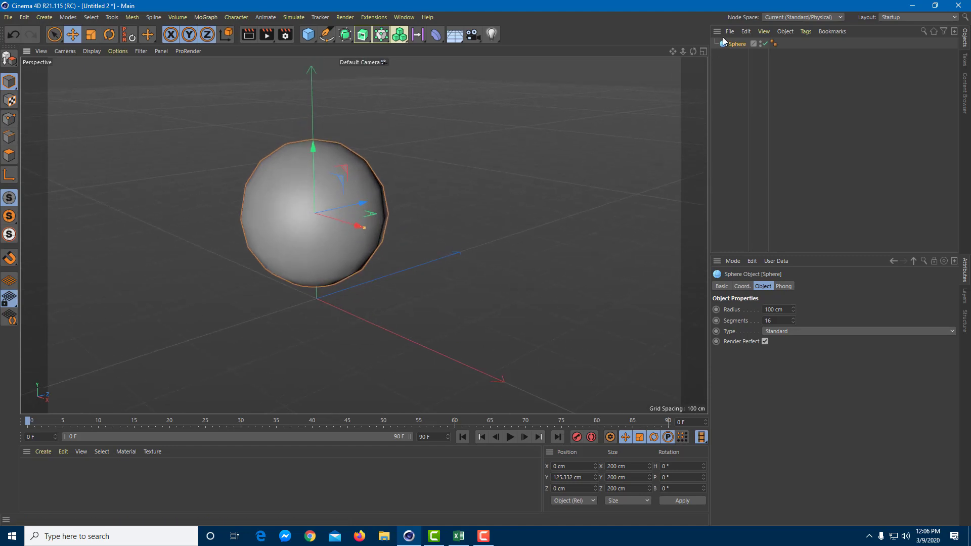
Add a tube and move it away from the sphere to about 166 cm on Y and 394 cm on Z.
click(308, 34)
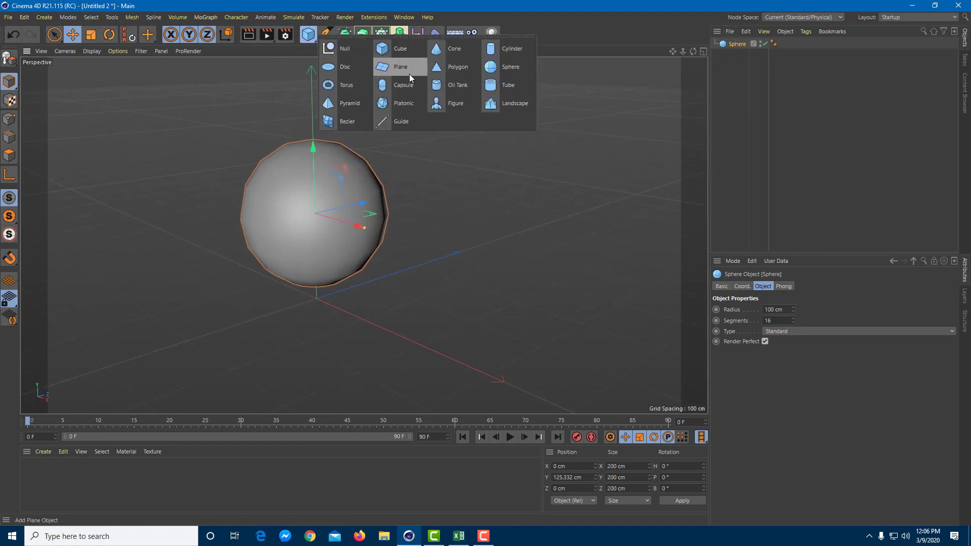
click(509, 89)
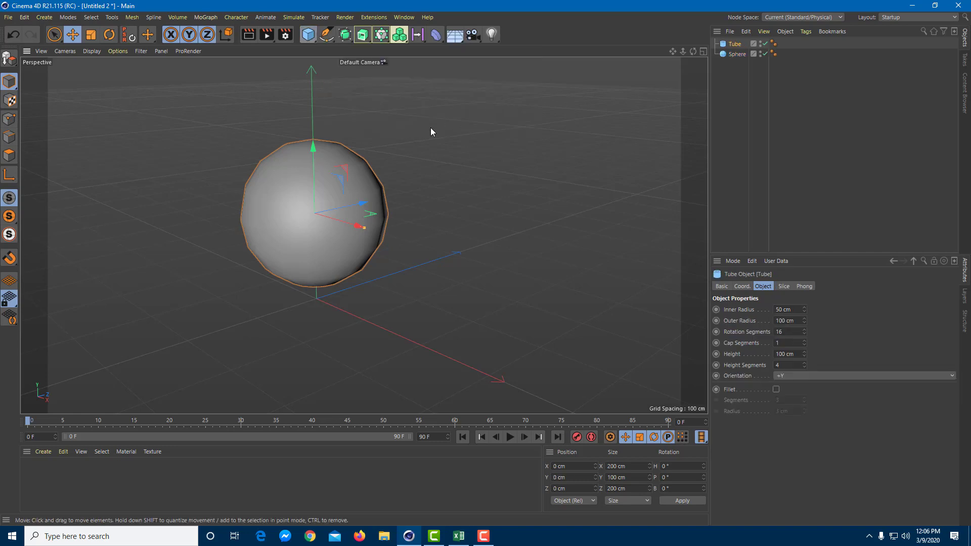
drag(315, 257, 545, 154)
alt+drag(535, 177, 500, 248)
Scale the tube down uniformly to about 50 cm wide and shift it along Z to about 624 cm.
click(91, 34)
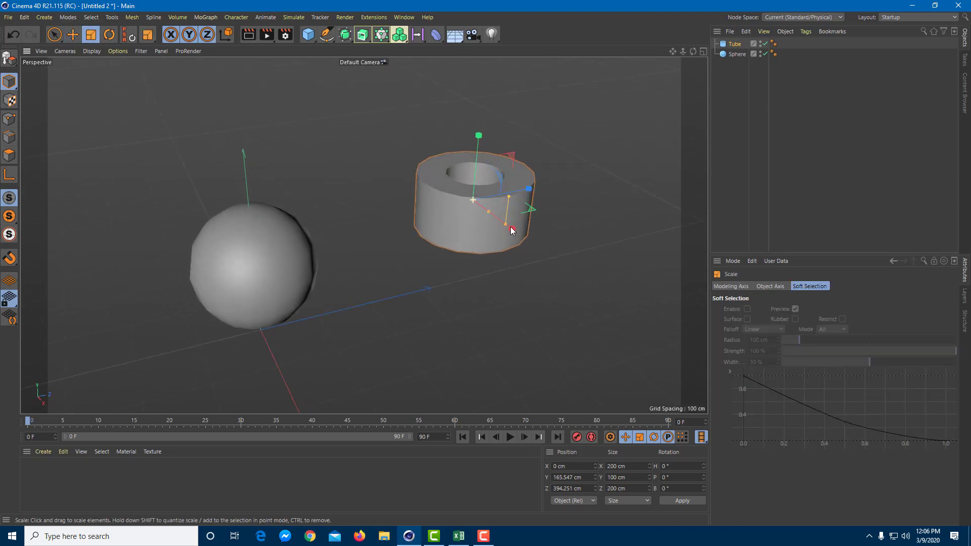
drag(521, 195, 643, 169)
key(e)
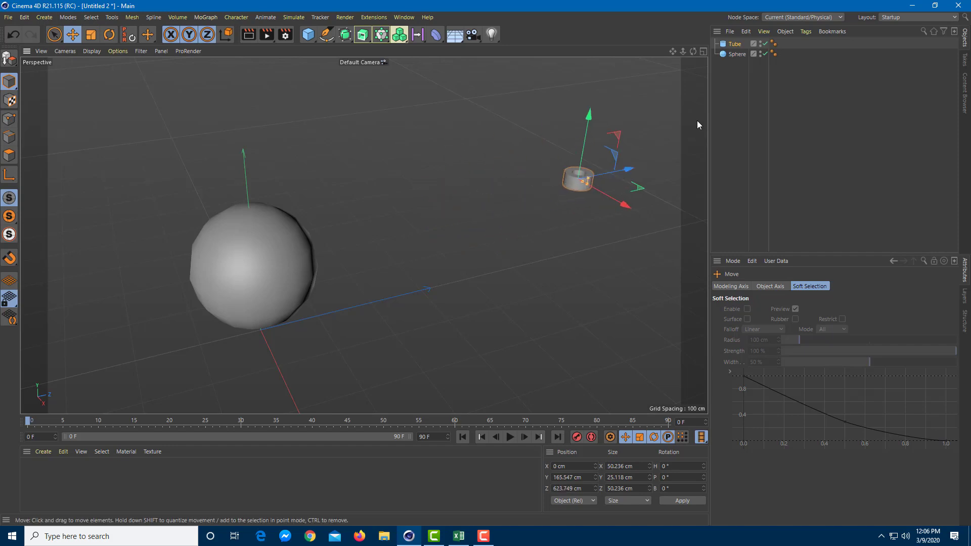
click(805, 64)
alt+drag(465, 163, 479, 160)
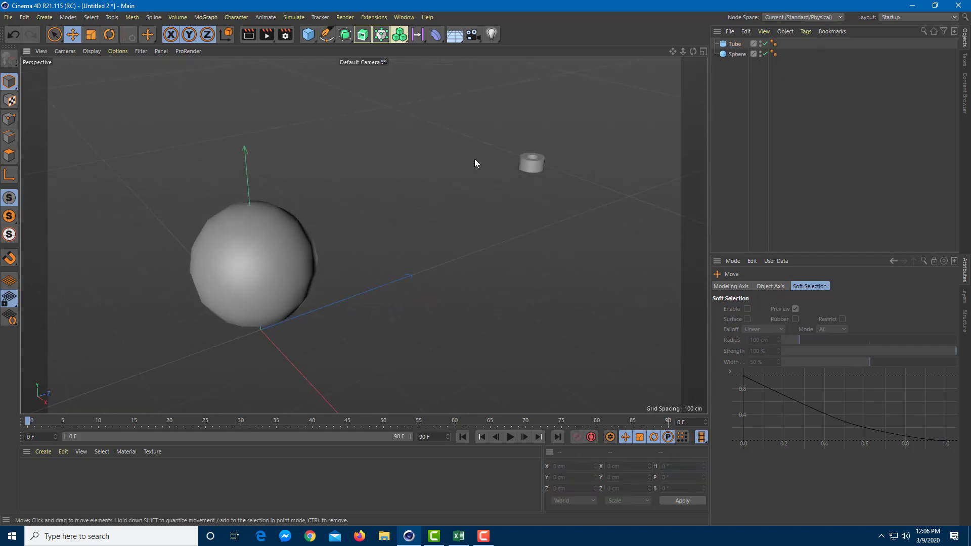
click(205, 239)
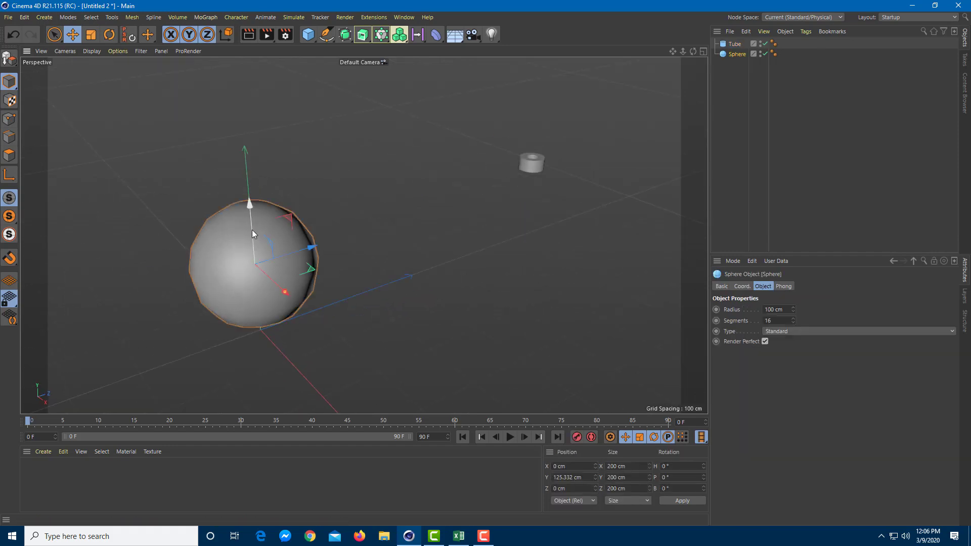
click(534, 158)
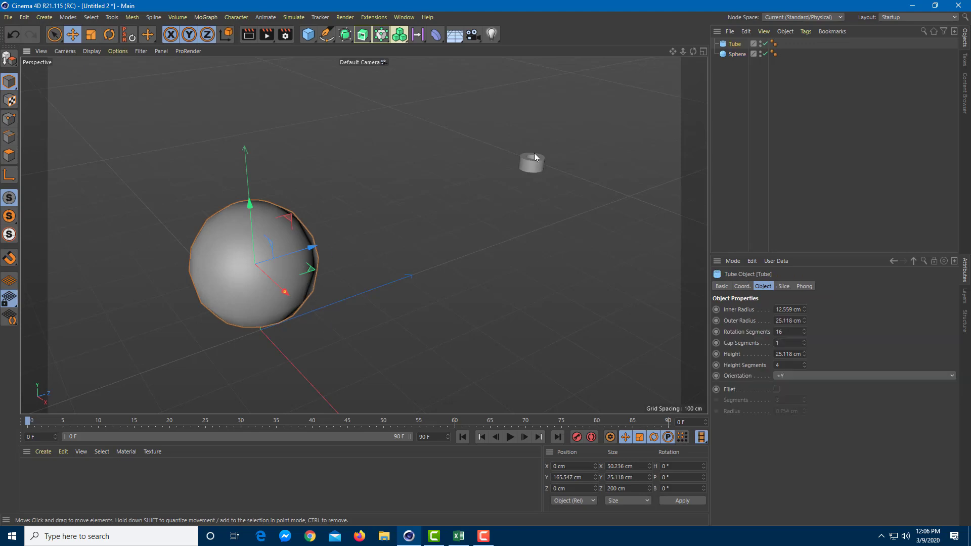
Give the sphere a Collider Body simulation tag.
click(733, 56)
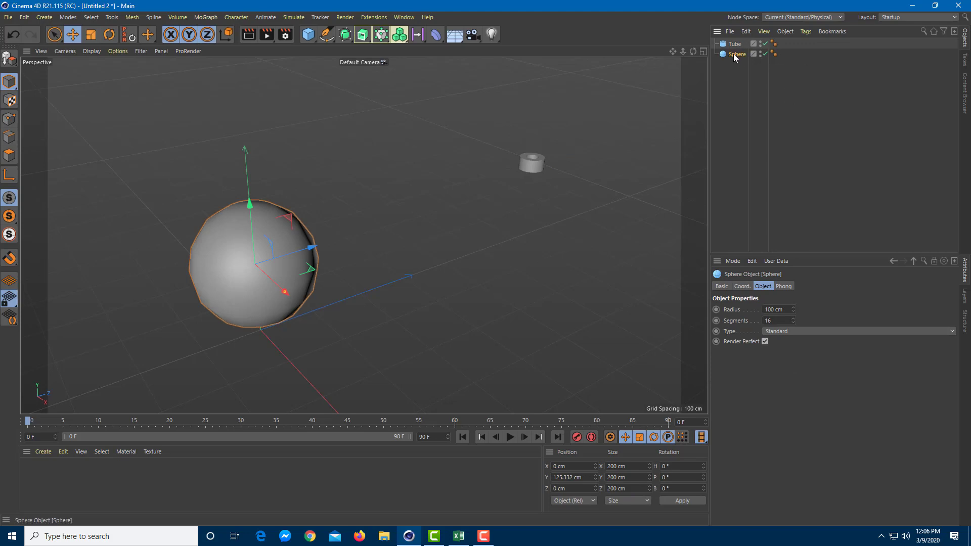
right_click(735, 58)
mouse_move(813, 173)
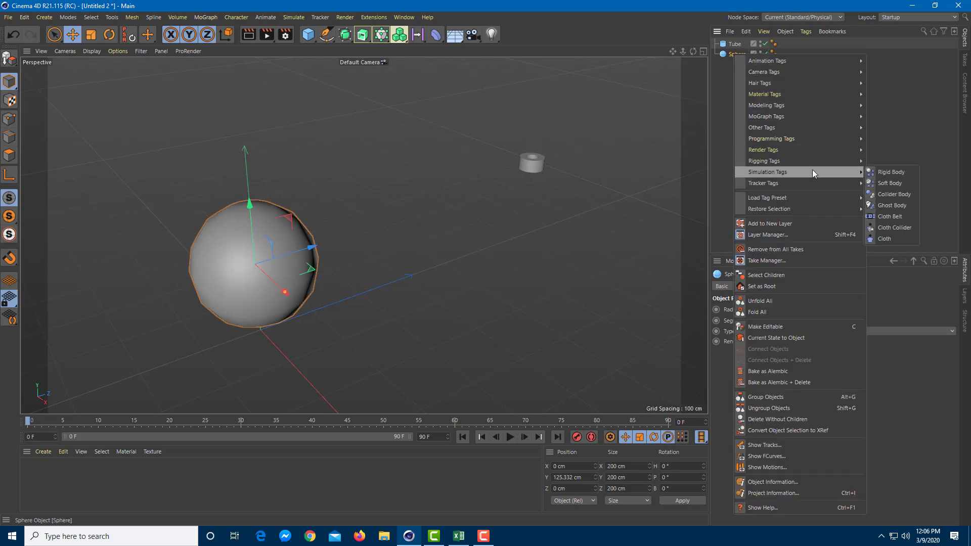
click(890, 196)
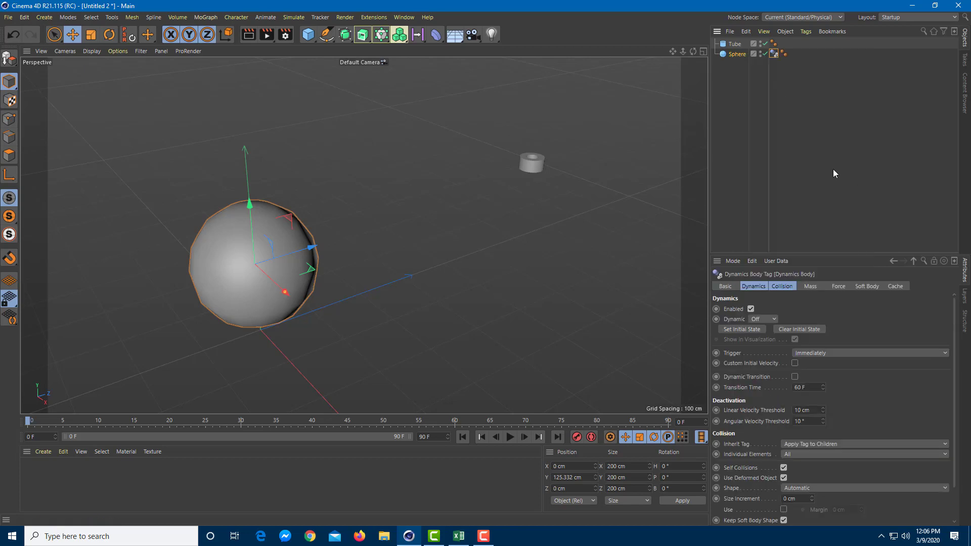
Give the tube a Rigid Body simulation tag.
right_click(734, 45)
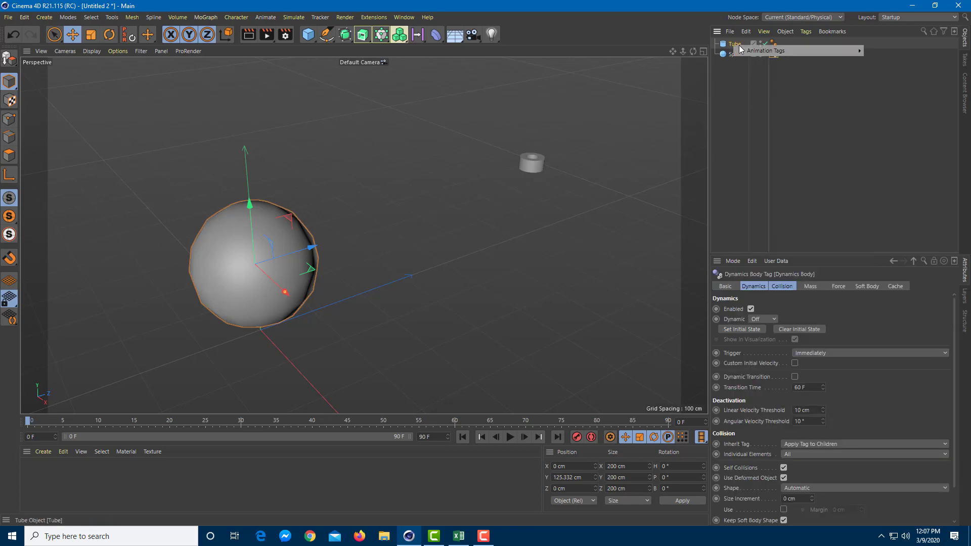
click(733, 45)
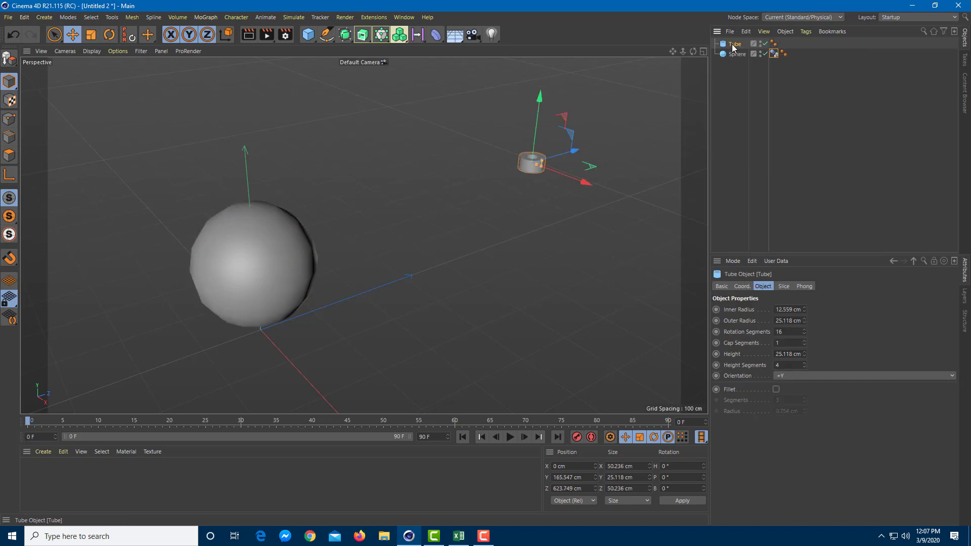
right_click(733, 46)
mouse_move(786, 161)
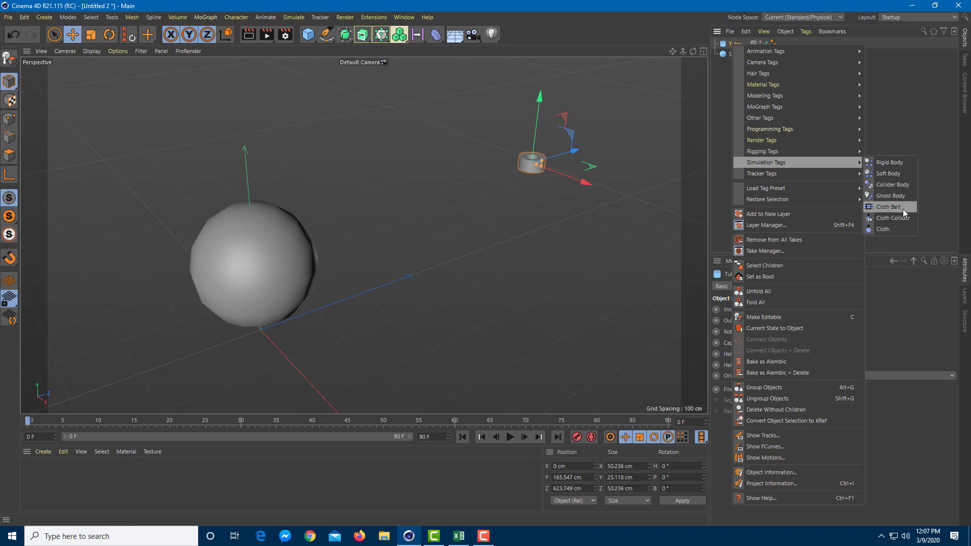
click(900, 162)
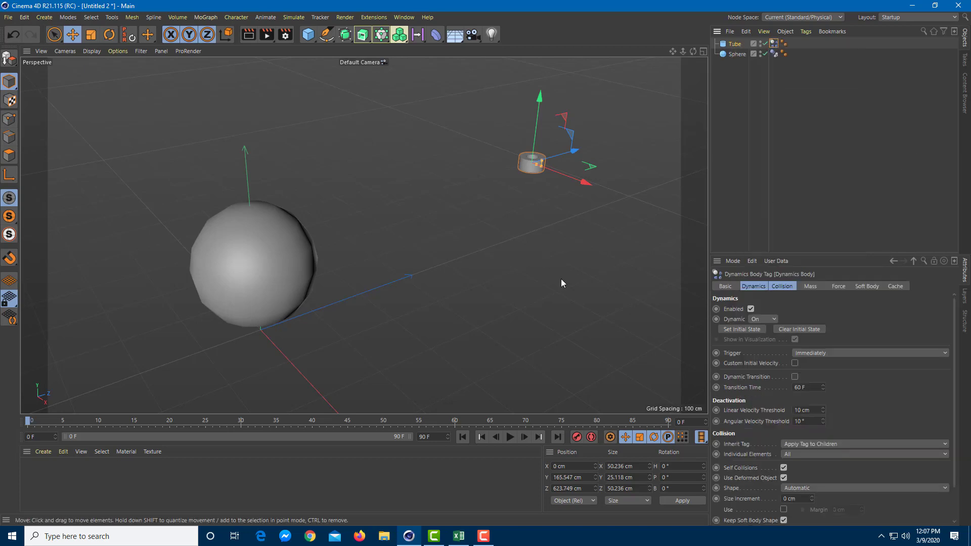
Play the simulation to check how the tube moves, and return the timeline to frame 0.
click(509, 437)
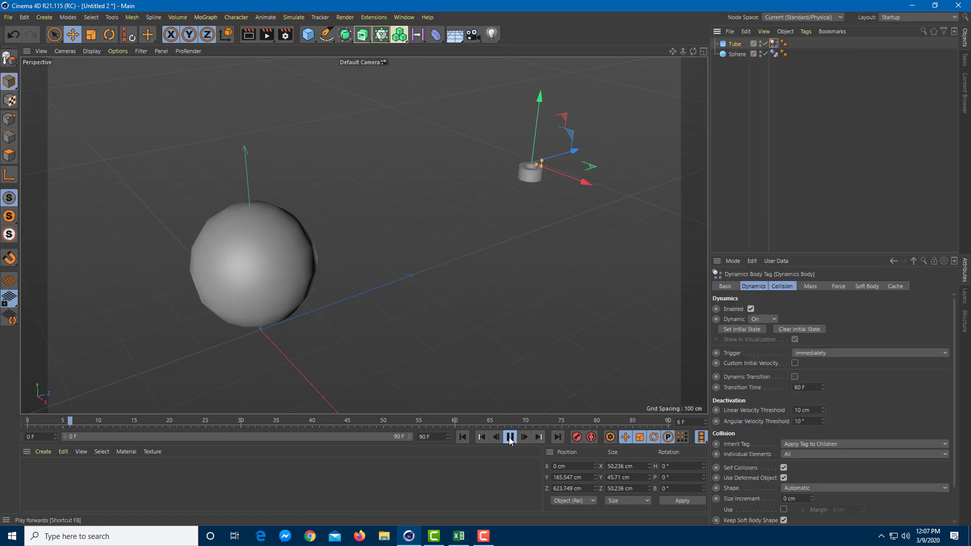
click(509, 437)
drag(496, 421, 134, 422)
click(510, 438)
click(510, 437)
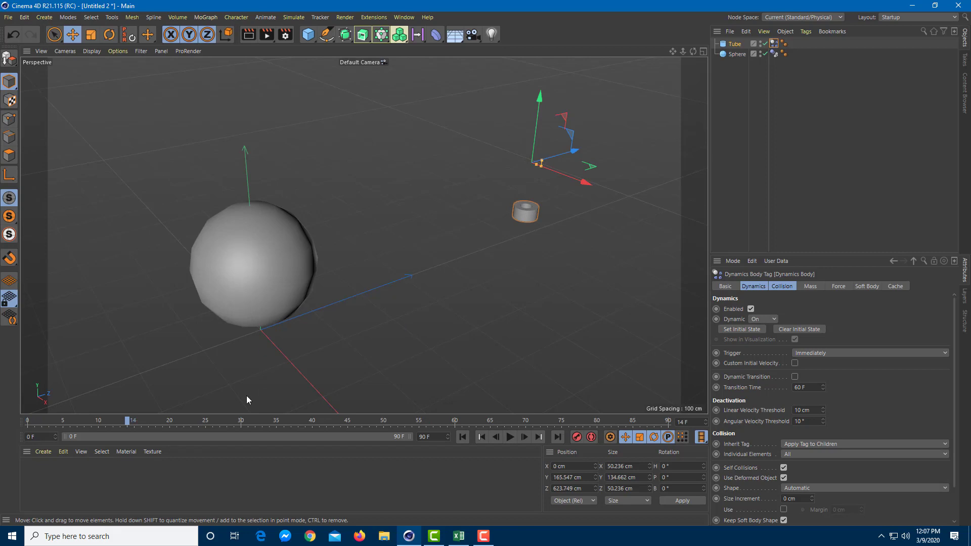
drag(158, 422, 2, 414)
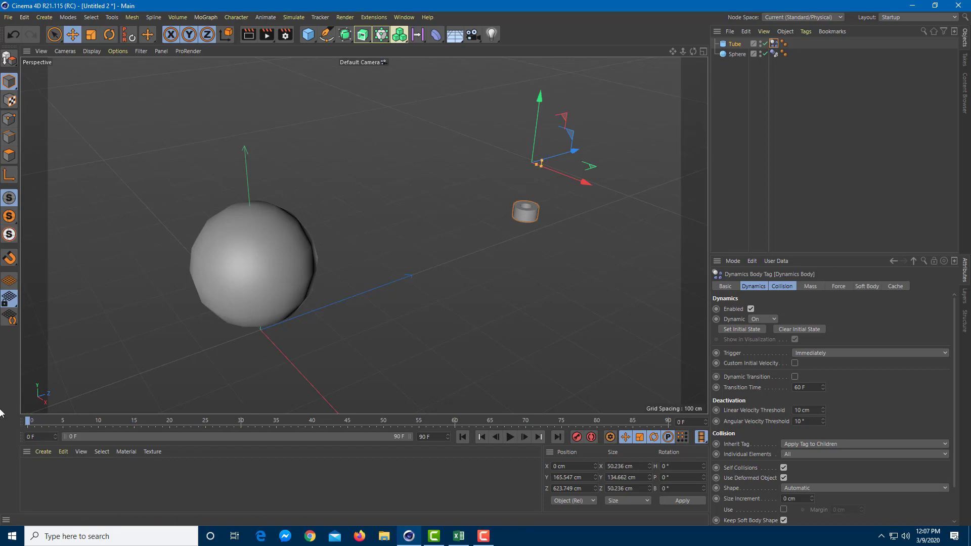
Duplicate the tube along Z to the opposite side of the sphere, at about -292 cm.
click(742, 44)
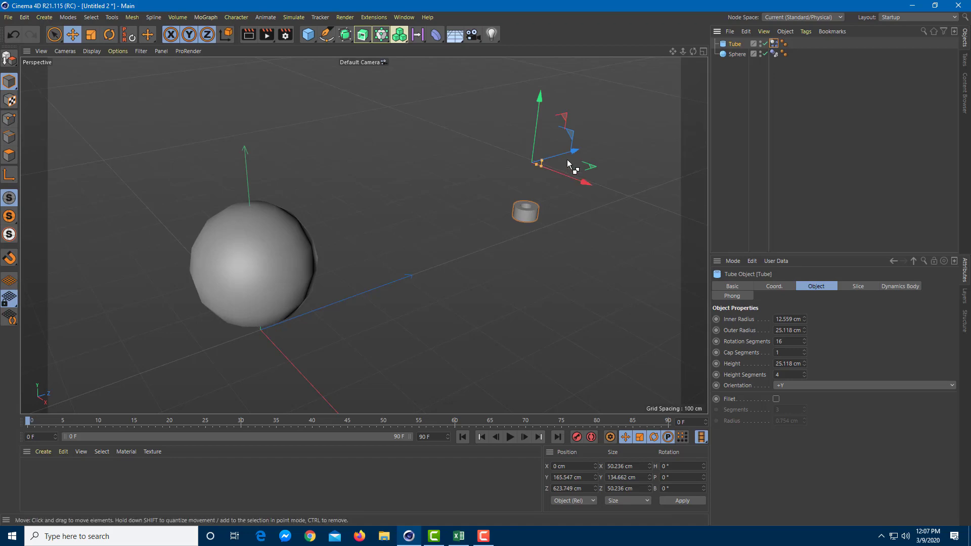
ctrl+drag(572, 154, 120, 344)
scroll(180, 300, down, 3)
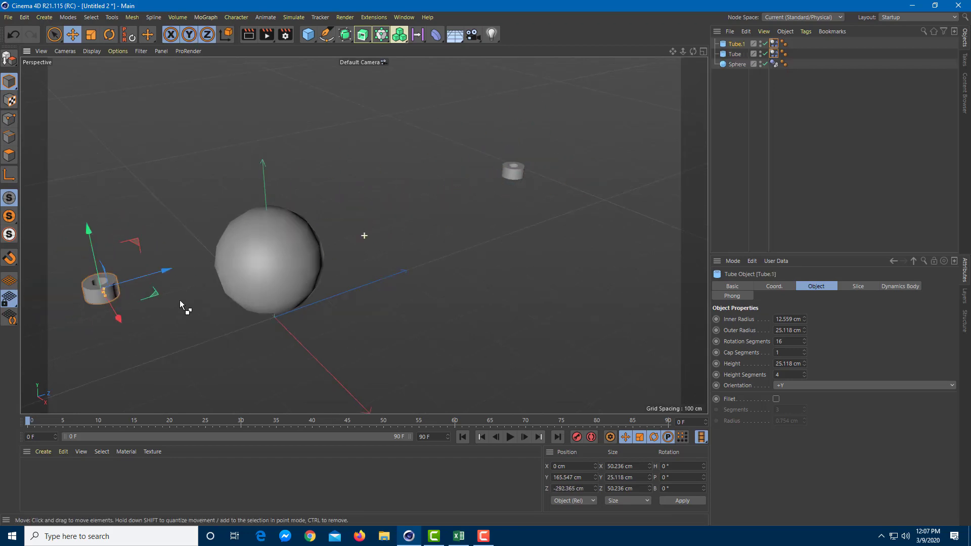
In the Top view, make eight more copies of the tube scattered around the sphere.
middle_click(338, 227)
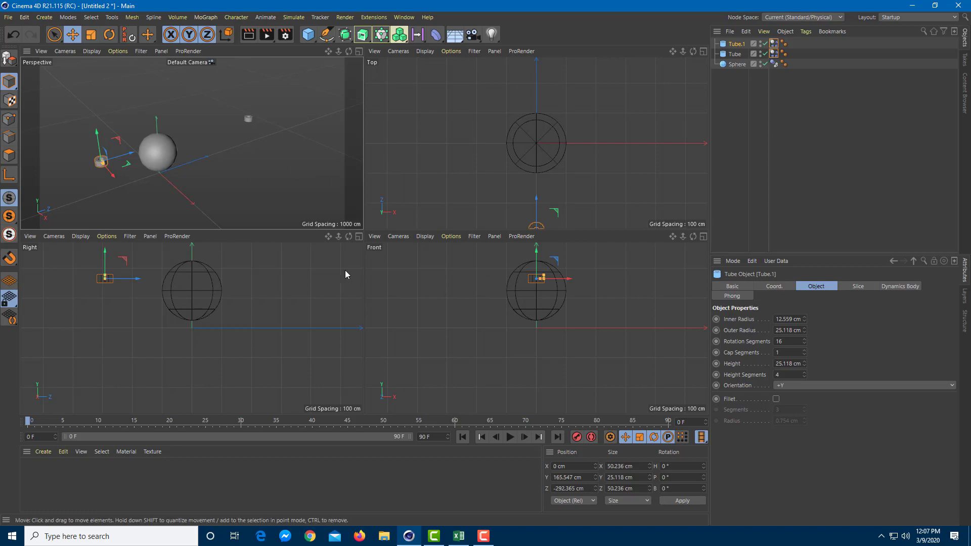
middle_click(551, 185)
scroll(551, 183, down, 4)
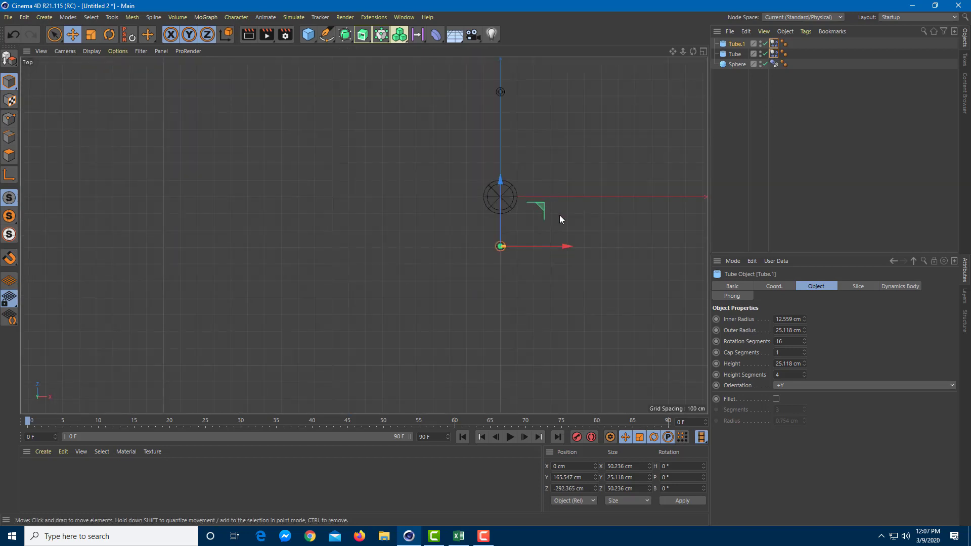
ctrl+drag(538, 213, 564, 226)
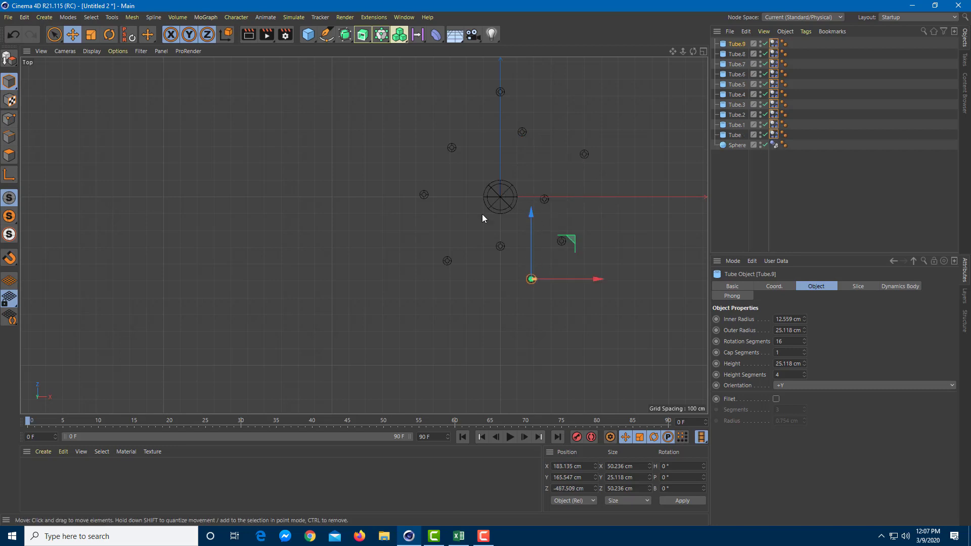
Play the simulation in the Perspective view to check how all the tubes move, and rewind to frame 0.
middle_click(330, 238)
middle_click(230, 191)
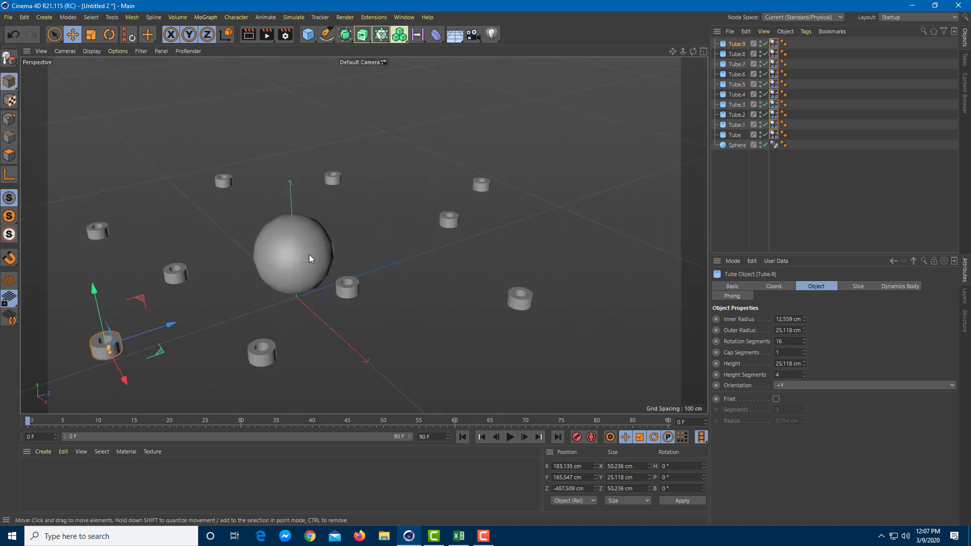
click(511, 438)
click(511, 437)
drag(397, 418, 1, 421)
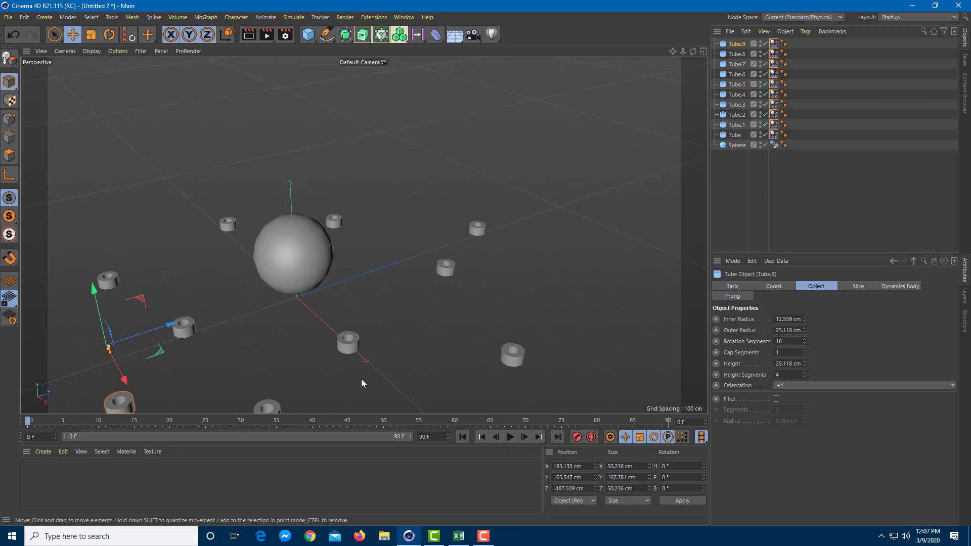
scroll(310, 286, down, 3)
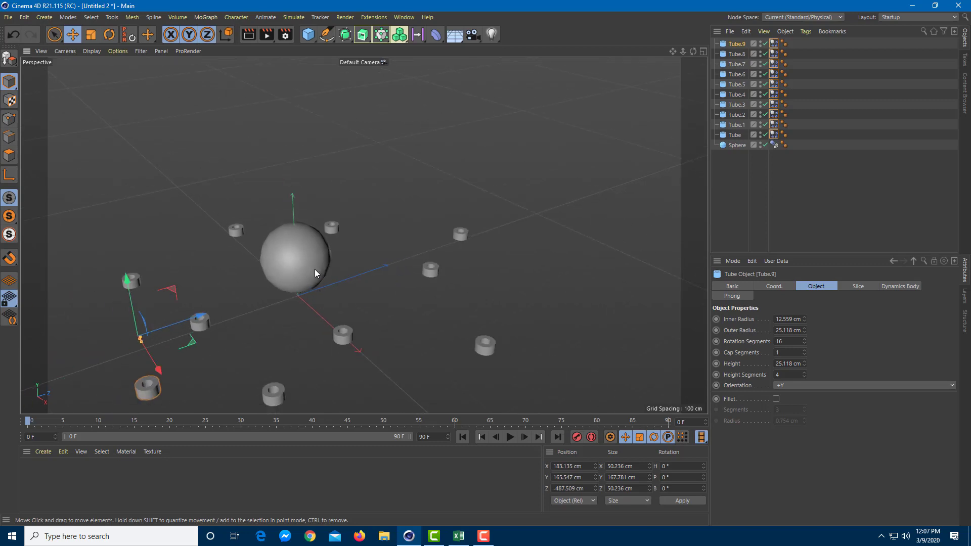
Add an Attractor force to the scene.
click(315, 272)
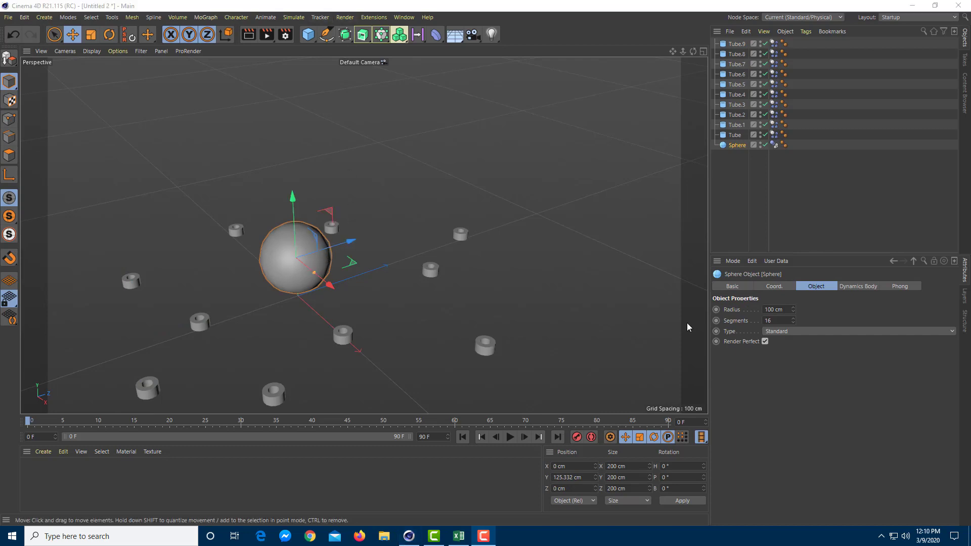
click(293, 17)
click(295, 17)
mouse_move(305, 44)
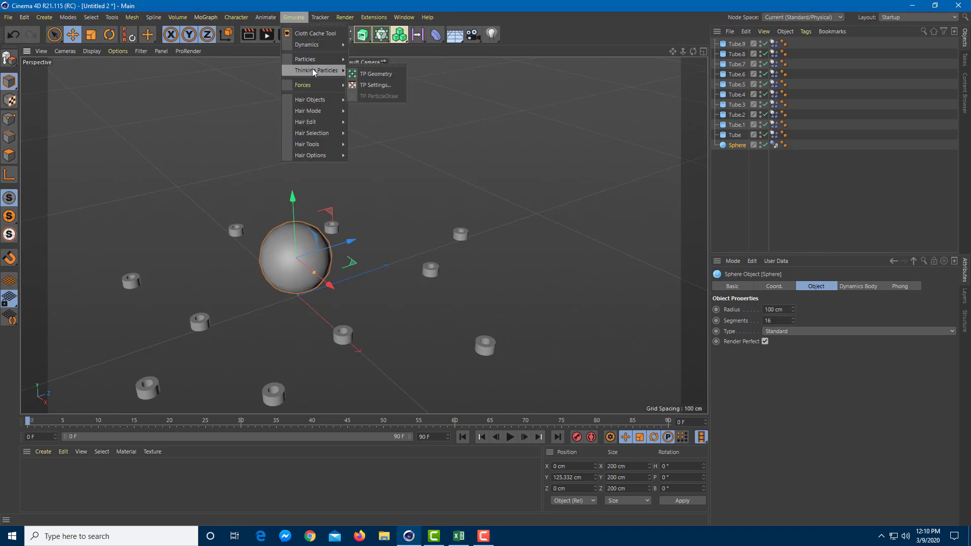
mouse_move(313, 85)
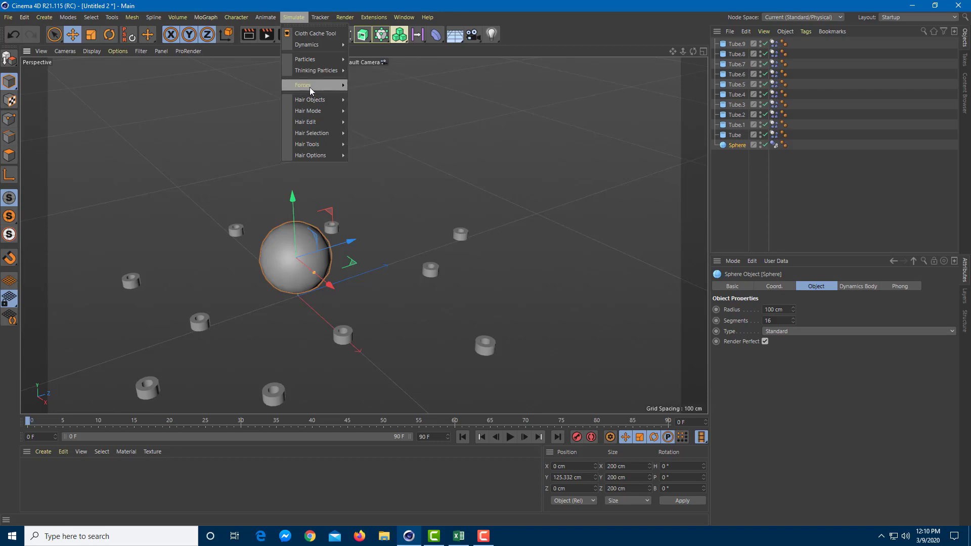
click(363, 91)
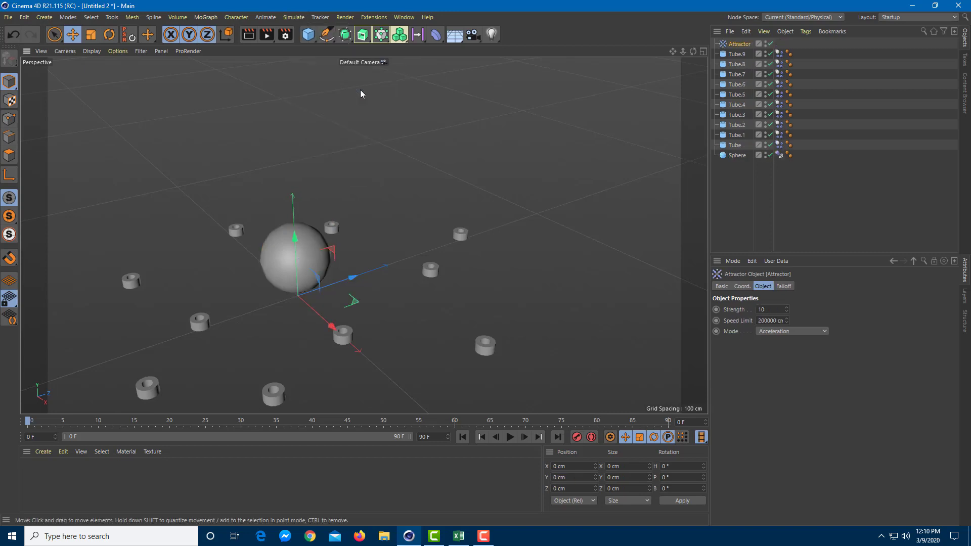
Raise the Attractor along Y to about 128 cm at the sphere's centre and check its placement in the orthographic views.
scroll(341, 275, up, 4)
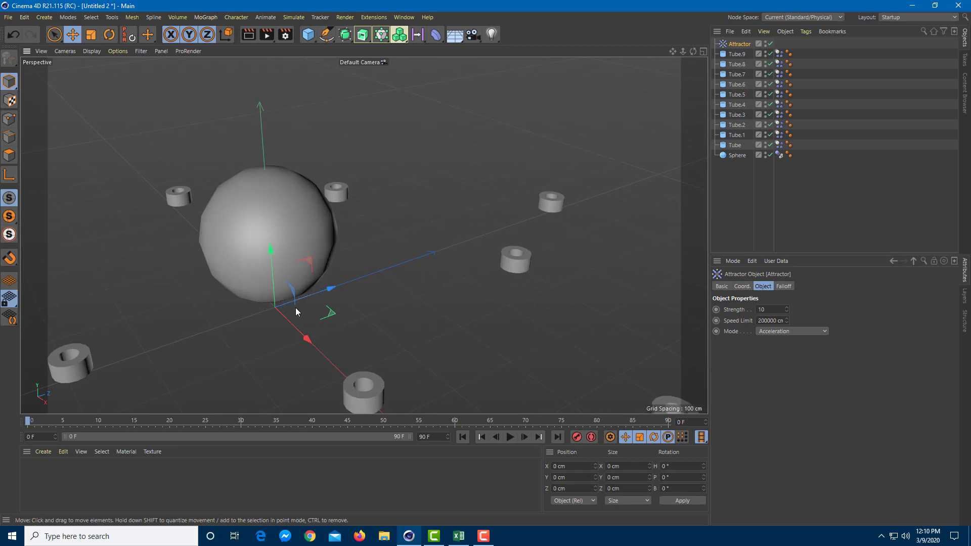
alt+drag(316, 304, 344, 277)
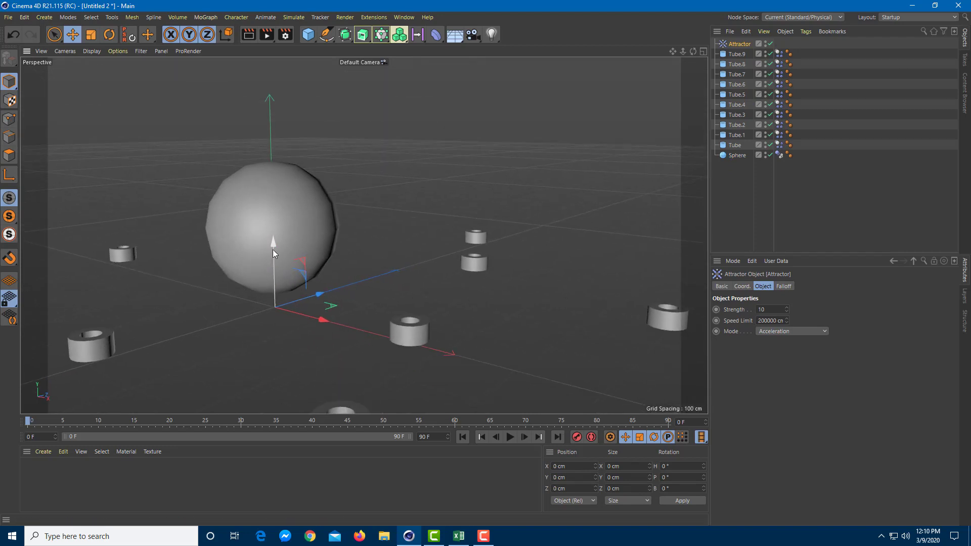
drag(271, 249, 377, 251)
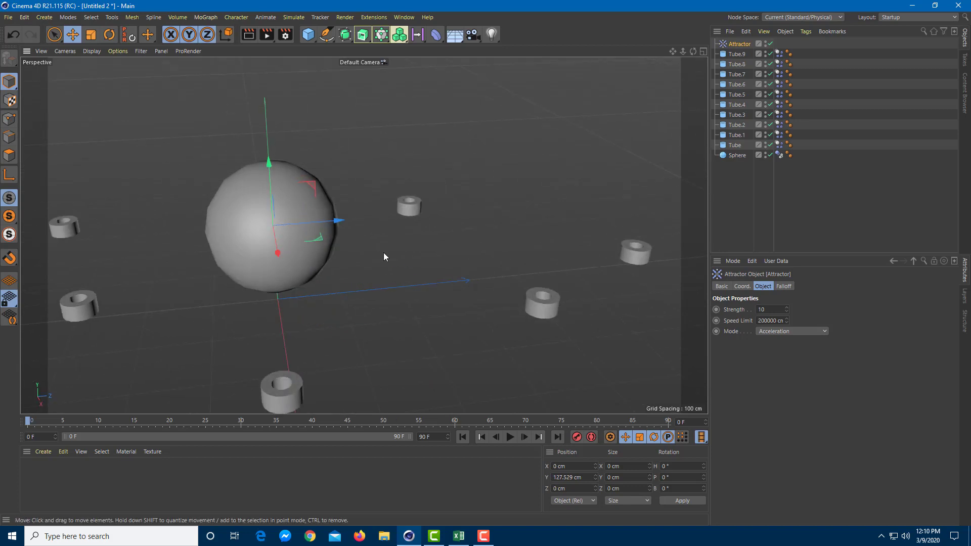
key(F5)
middle_click(204, 296)
middle_click(366, 214)
middle_click(571, 266)
middle_click(571, 265)
middle_click(208, 131)
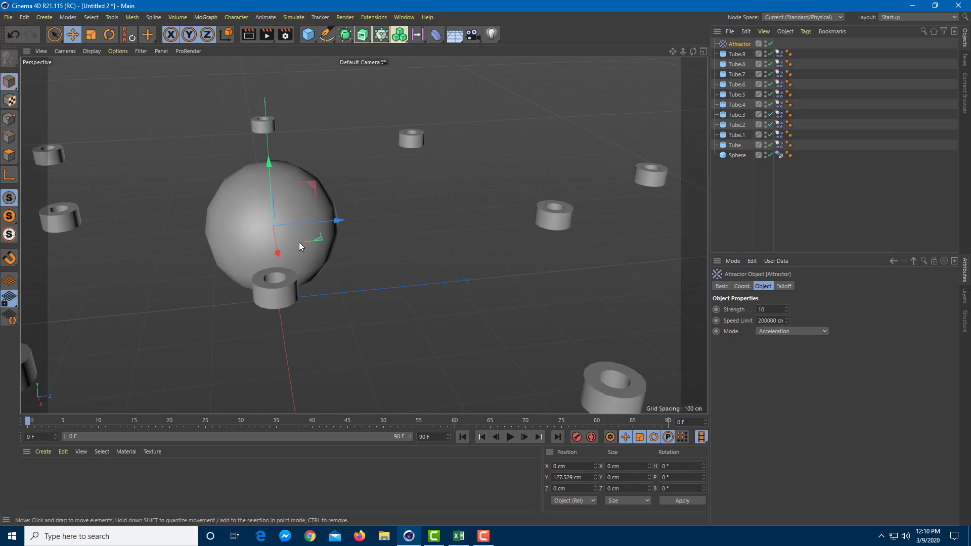
Play the simulation to check how the tubes react to the Attractor, and rewind to frame 0.
alt+drag(439, 326, 457, 299)
scroll(456, 299, down, 2)
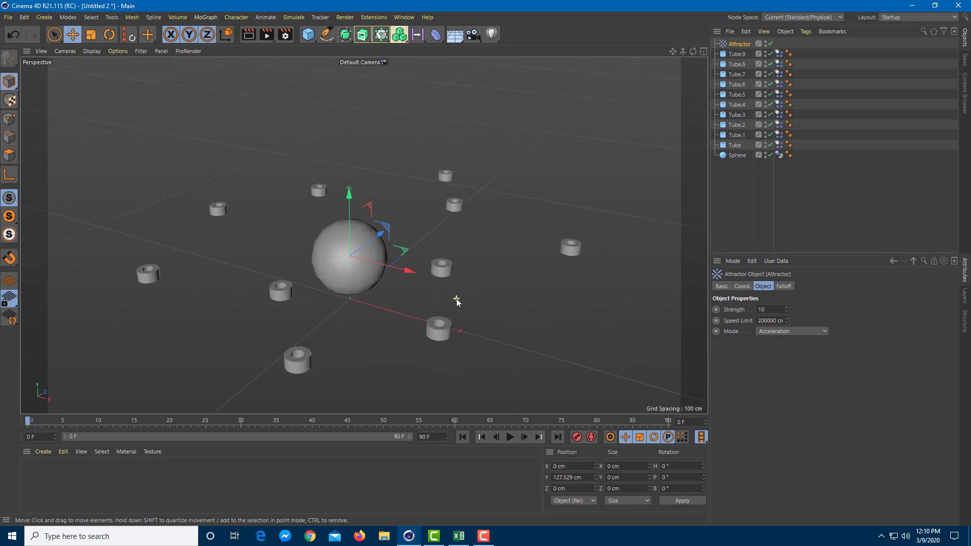
scroll(457, 298, up, 3)
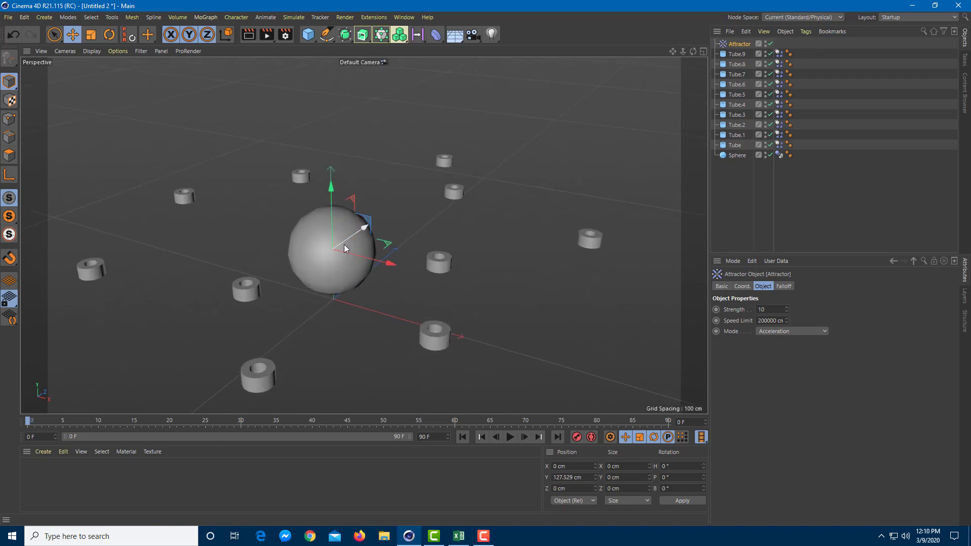
scroll(345, 245, up, 2)
click(730, 156)
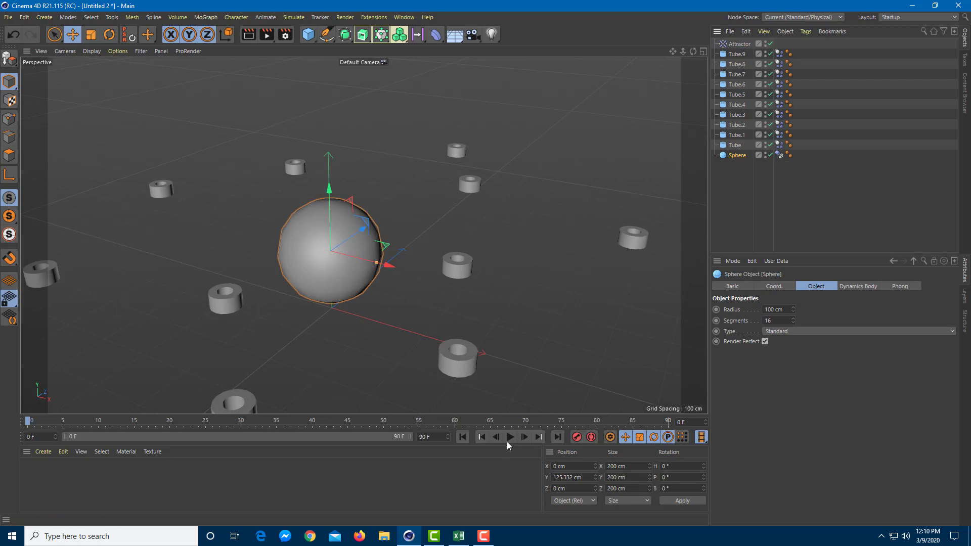
click(510, 437)
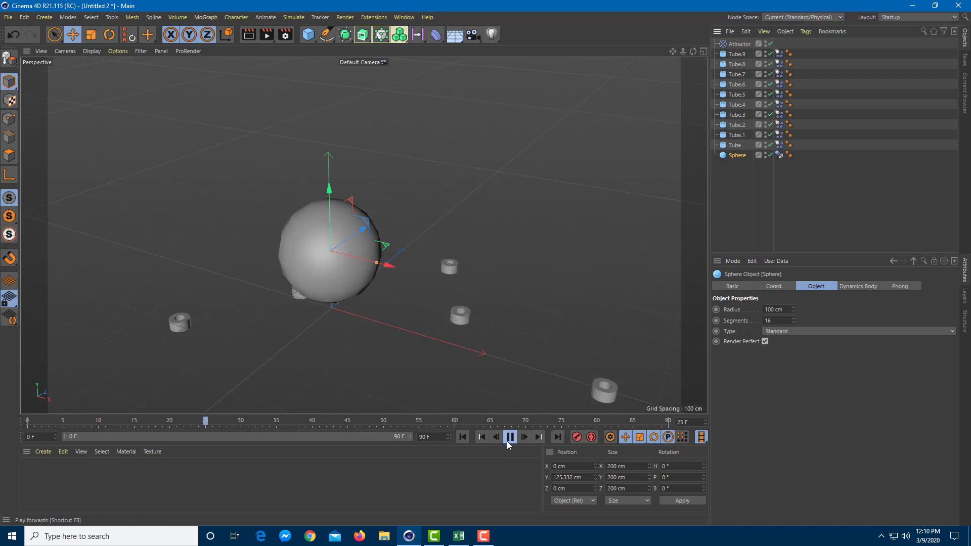
click(509, 437)
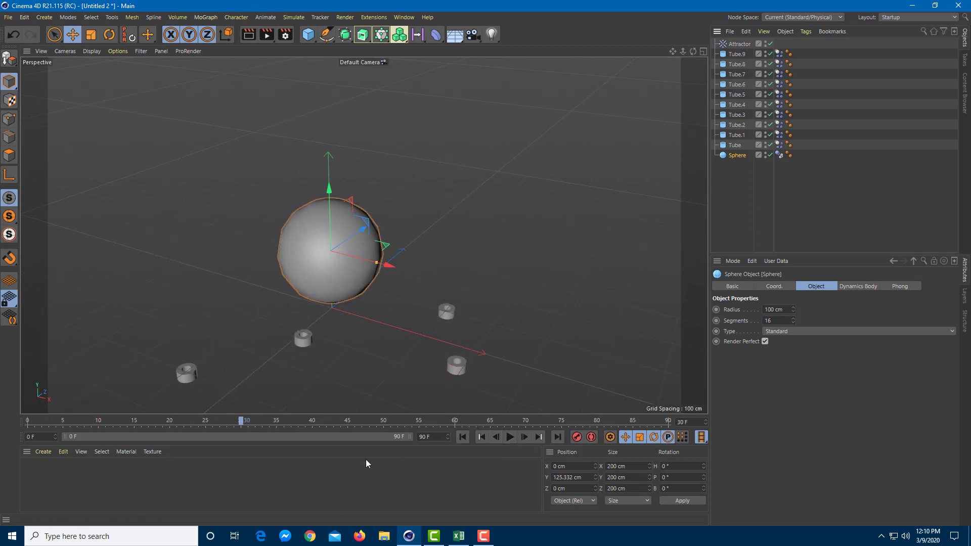
drag(30, 415, 0, 418)
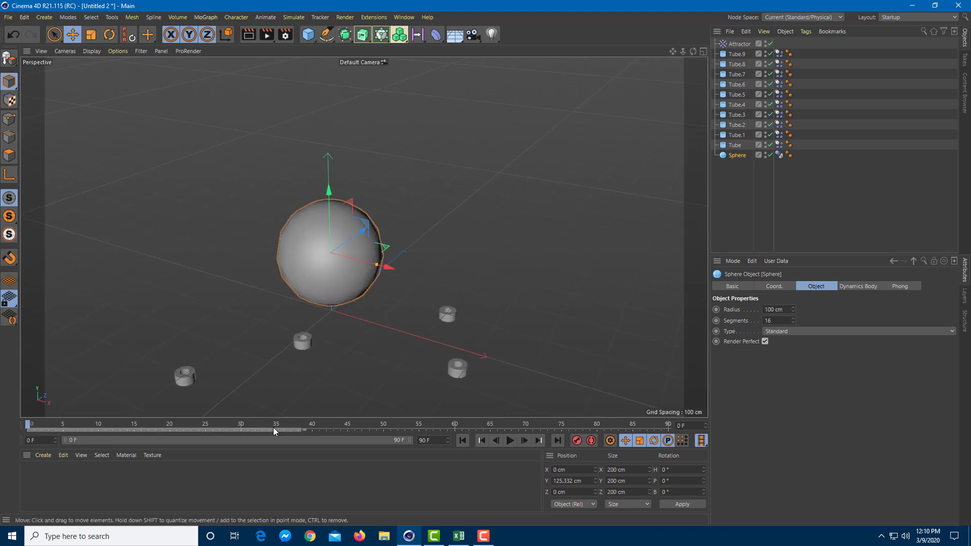
Extend the animation length to 1000 frames and stretch the preview range to cover all of it.
click(432, 441)
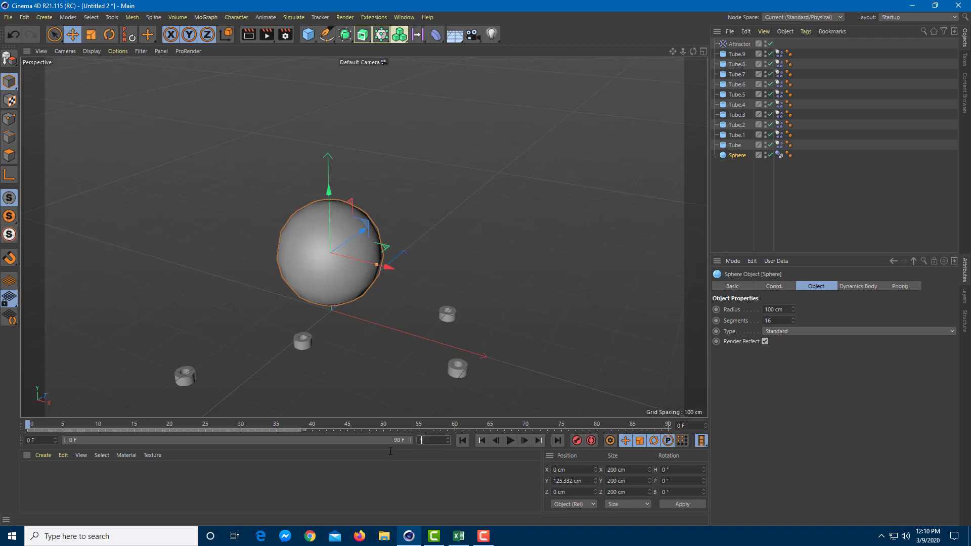
key(Return)
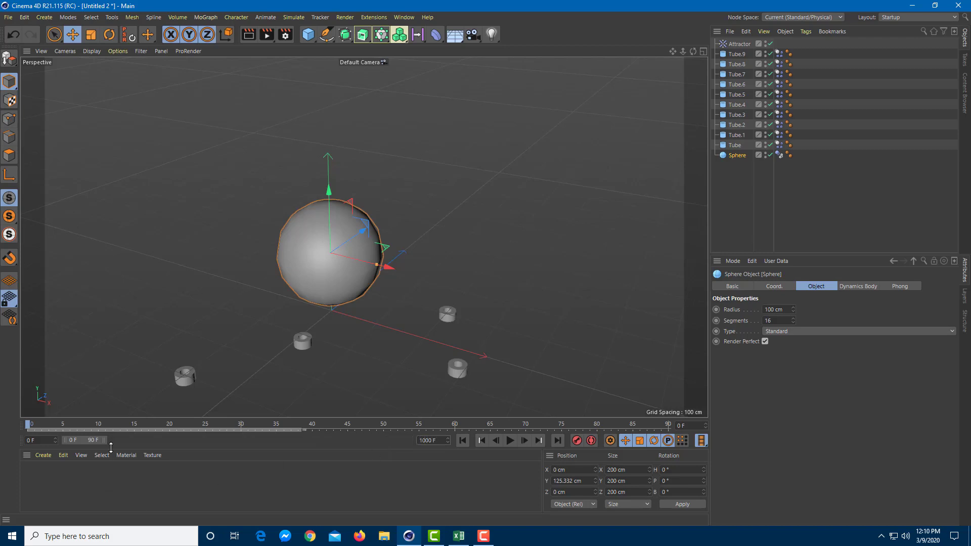
drag(101, 440, 411, 440)
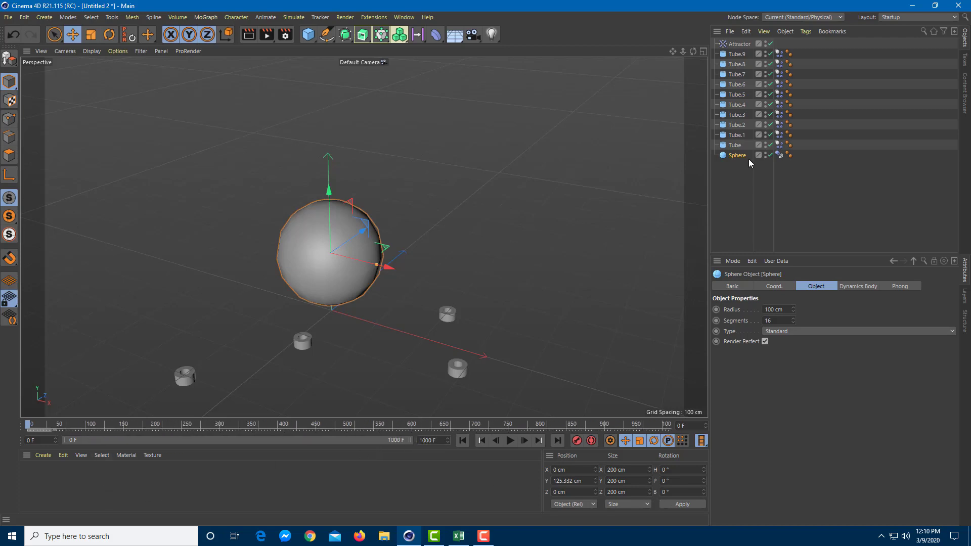
Set the Attractor's strength to 300000 and play the simulation from frame 0 to test the pull.
click(740, 43)
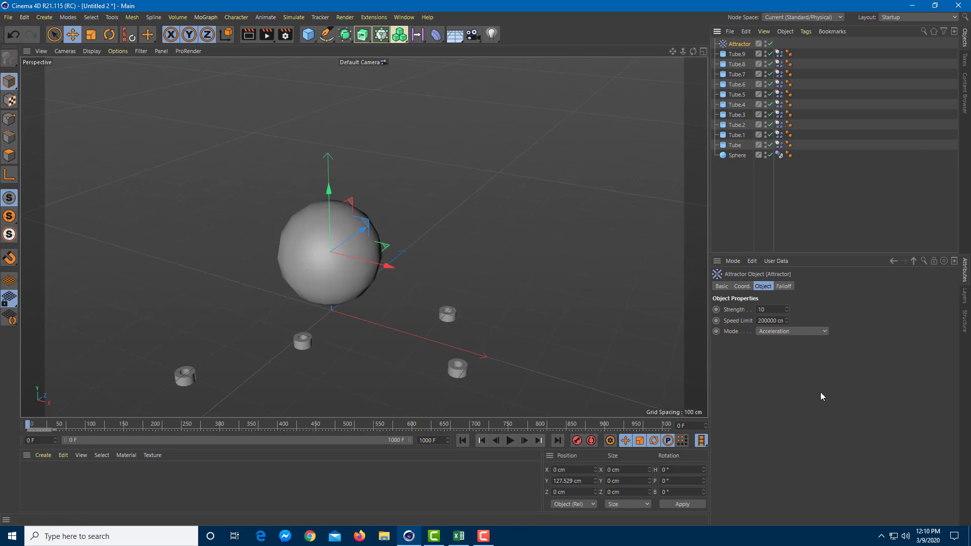
click(772, 310)
click(509, 440)
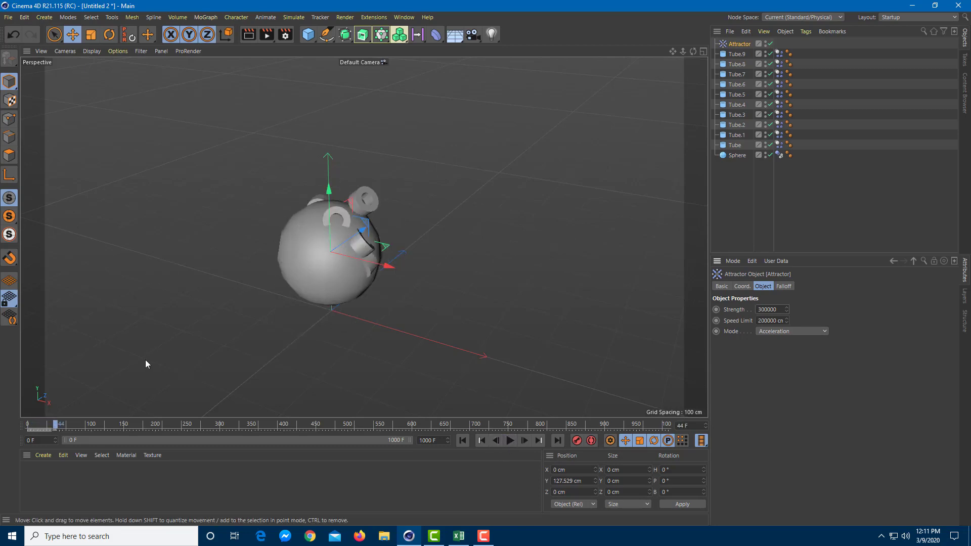
drag(149, 423, 1, 414)
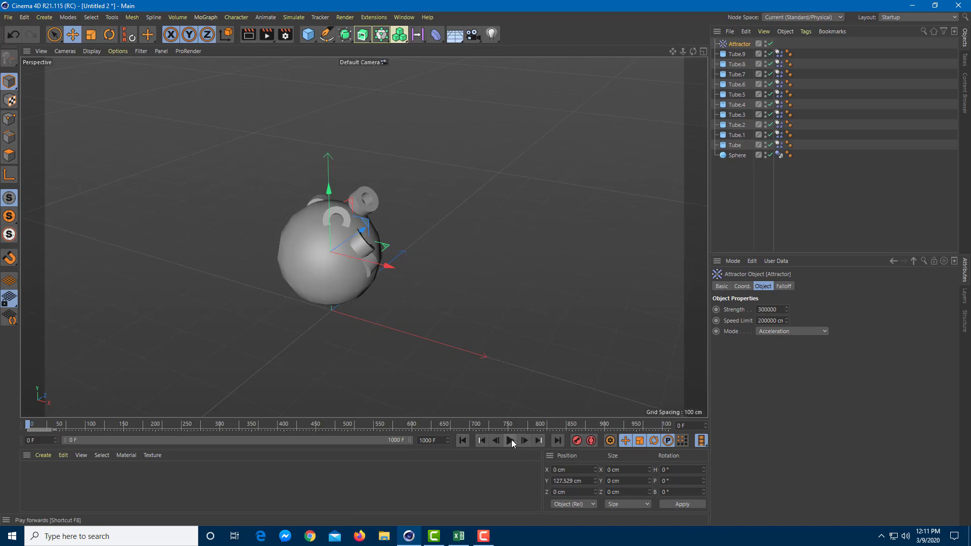
click(511, 439)
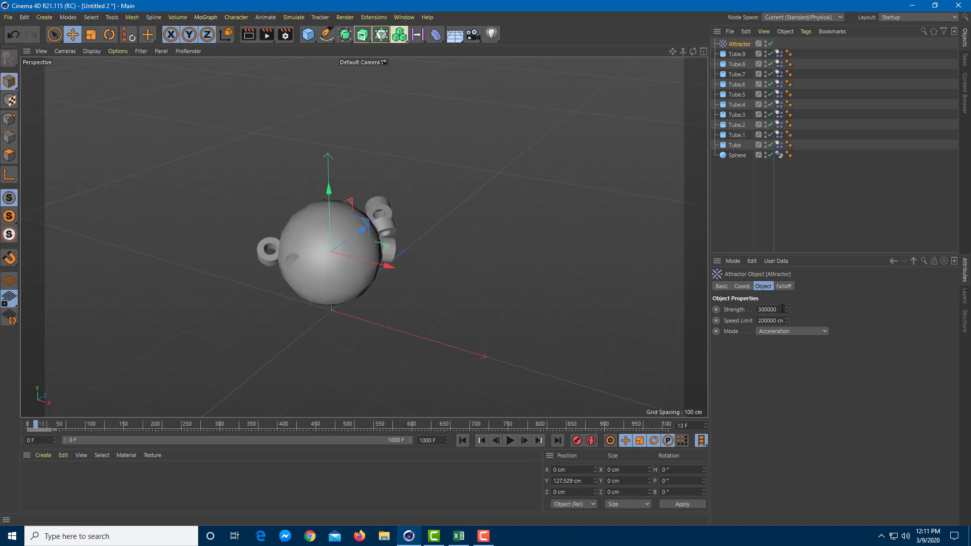
Set the Attractor's strength to 10000 and replay the simulation from the start.
drag(783, 309, 732, 314)
text(10000)
click(510, 440)
drag(160, 423, 1, 433)
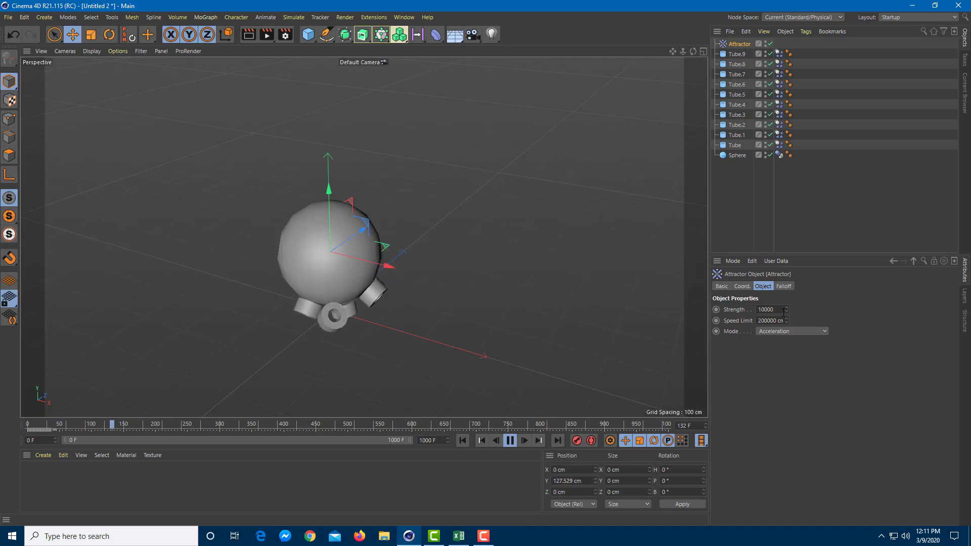
drag(328, 422, 1, 418)
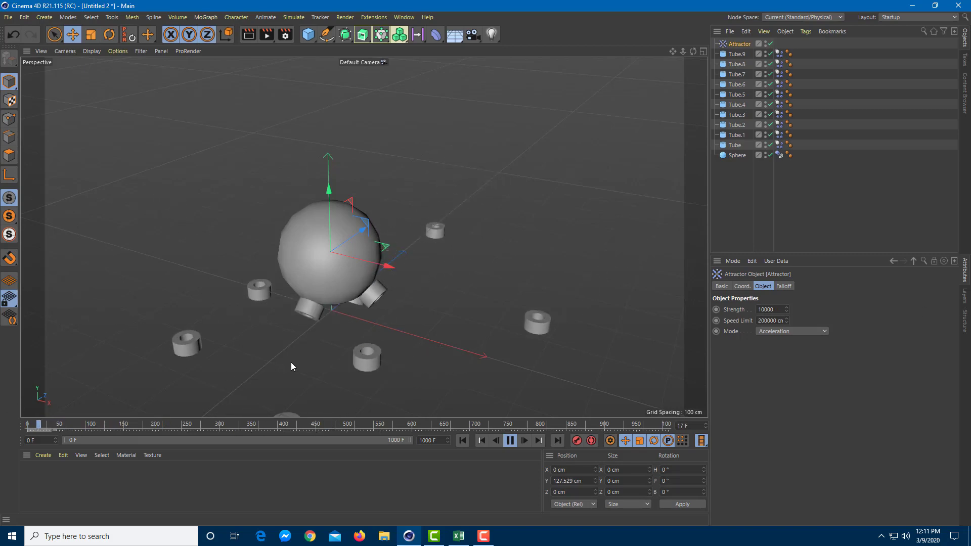
Set the Attractor's strength to 20000 while the simulation plays, and clear the selection.
drag(777, 309, 730, 309)
text(20000)
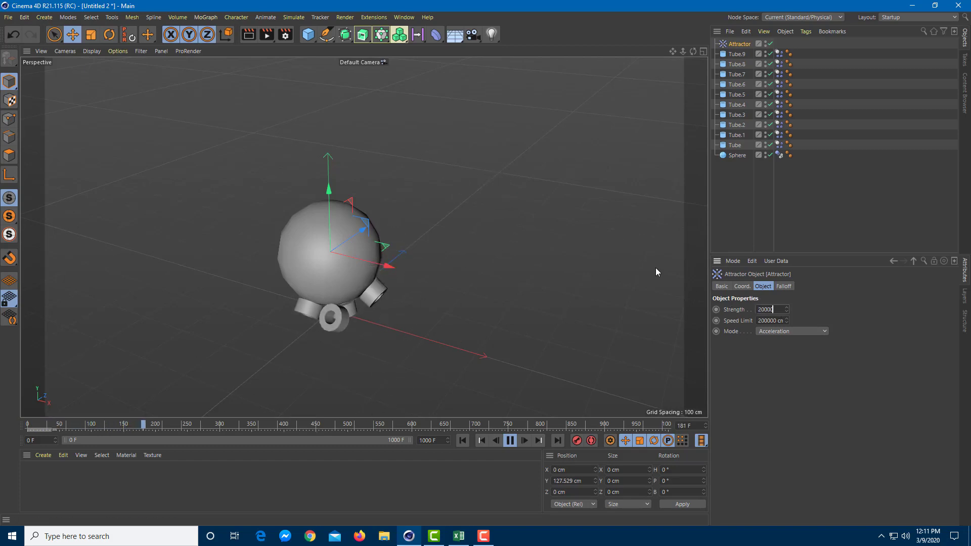
click(523, 305)
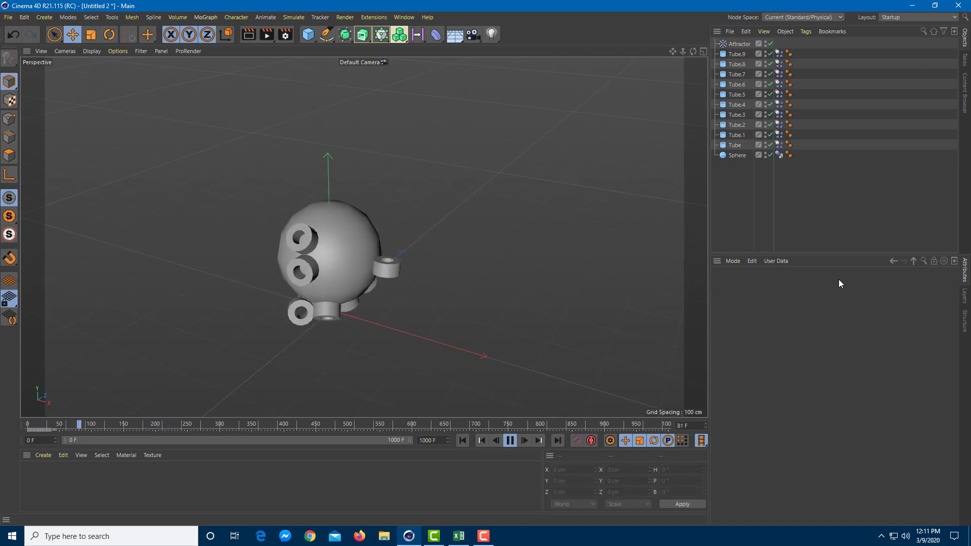
Set the Attractor's speed limit to 20 cm.
click(744, 44)
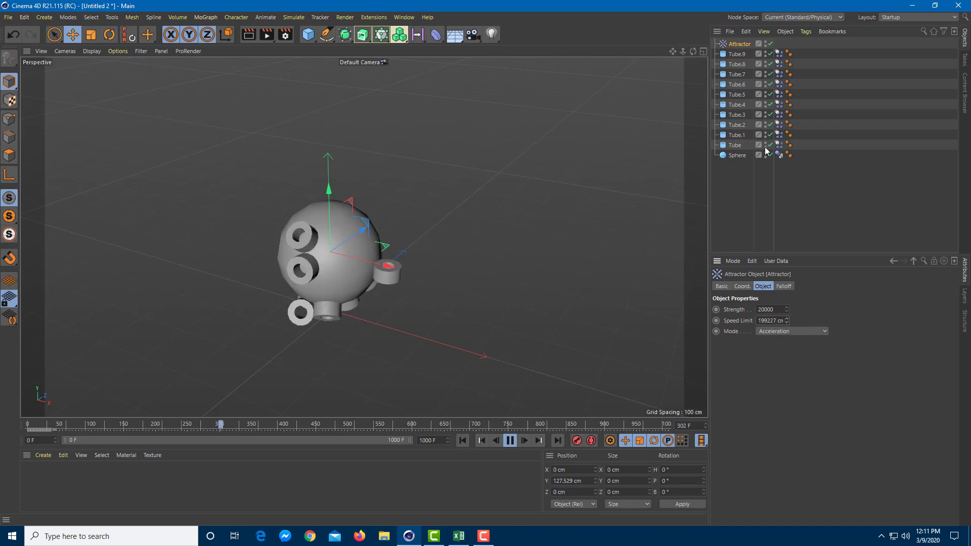
text(20)
key(Return)
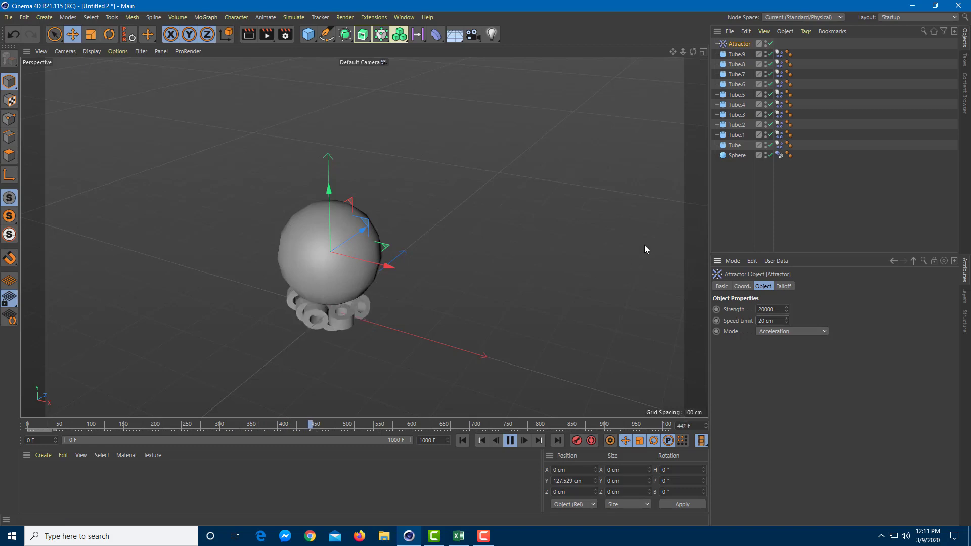
Set the Attractor's speed limit to 100 cm.
click(768, 321)
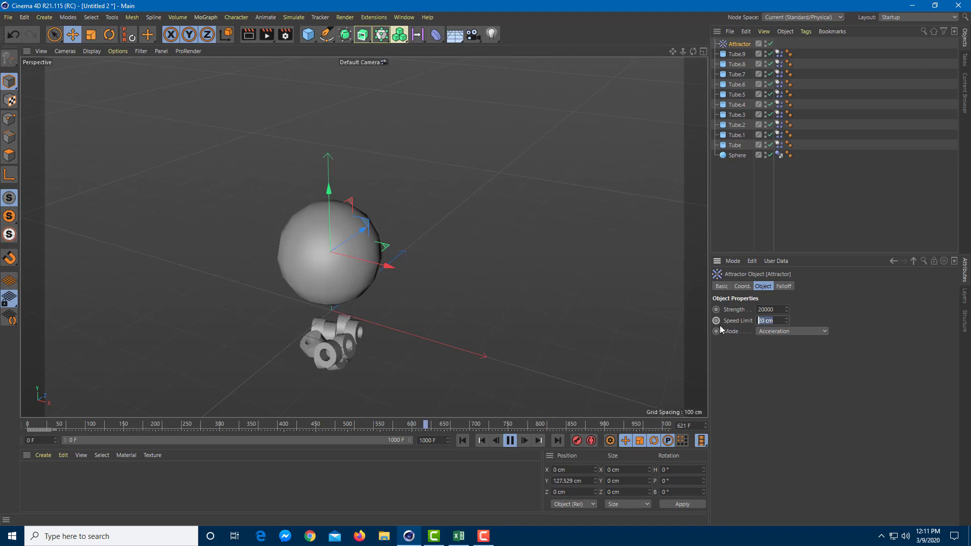
text(100)
key(Return)
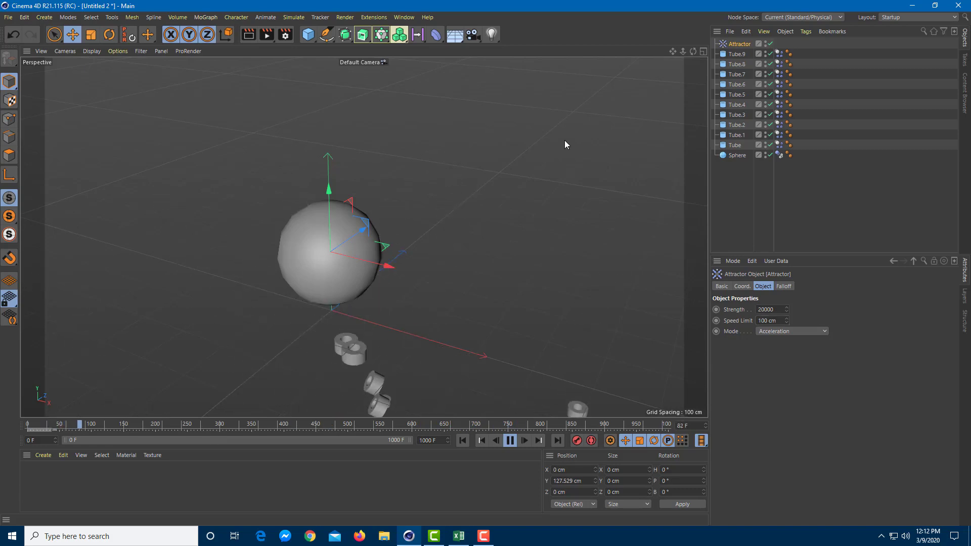
Set the Attractor's speed limit to 1000 cm and replay the simulation from the start.
click(771, 321)
text(1000)
click(345, 377)
click(32, 426)
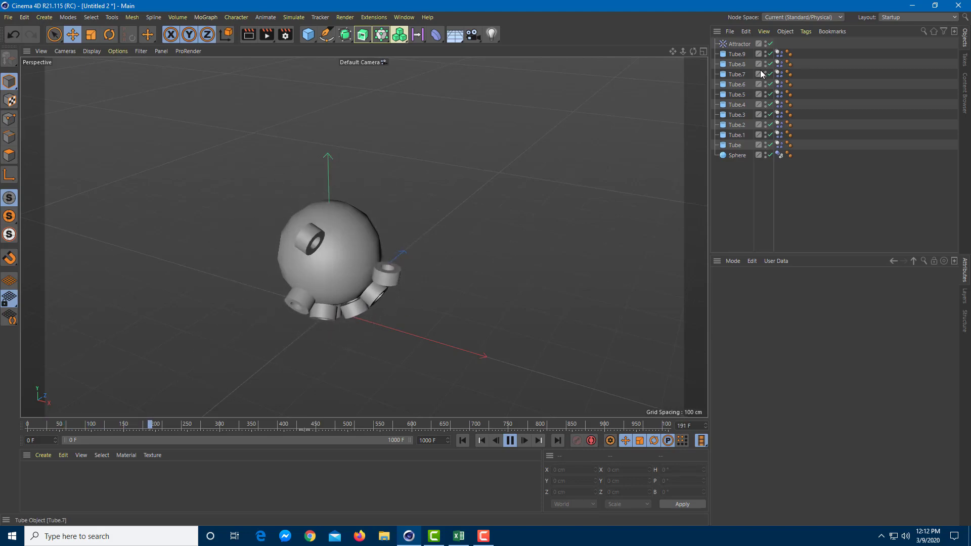
Set the Attractor's speed limit to 500 cm and watch the tubes from another angle.
click(746, 44)
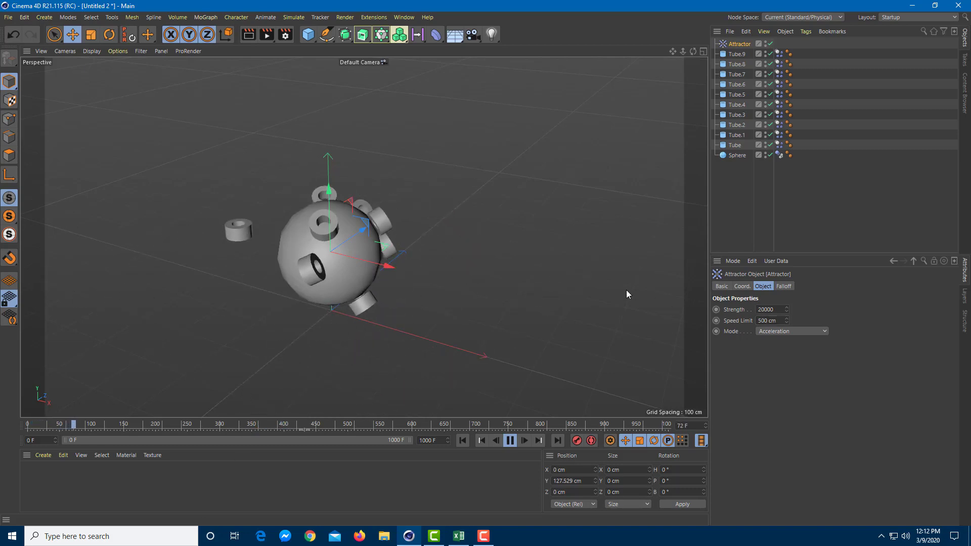
alt+drag(295, 297, 359, 251)
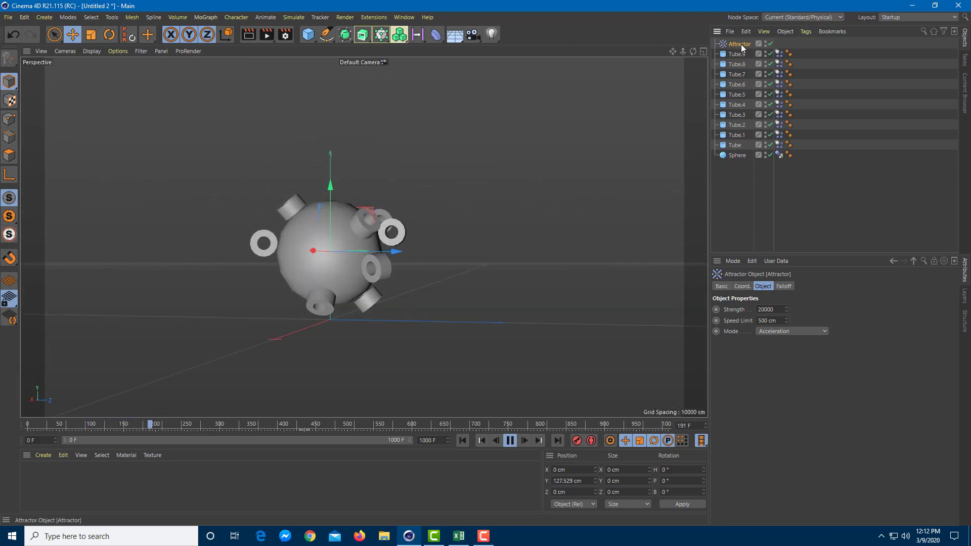
Move the Attractor off the sphere's centre to about 166 cm in Y and 39 cm in Z.
drag(391, 257, 411, 257)
drag(352, 205, 333, 176)
alt+drag(480, 252, 333, 311)
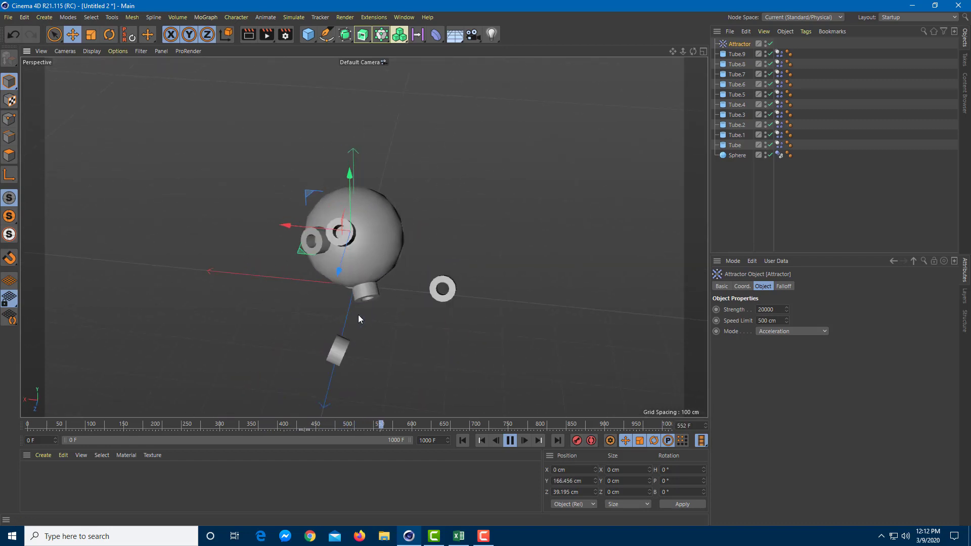
Try the Attractor's Force mode on the tubes, switch back to Acceleration and restart playback from frame 0.
click(805, 331)
click(806, 331)
click(805, 331)
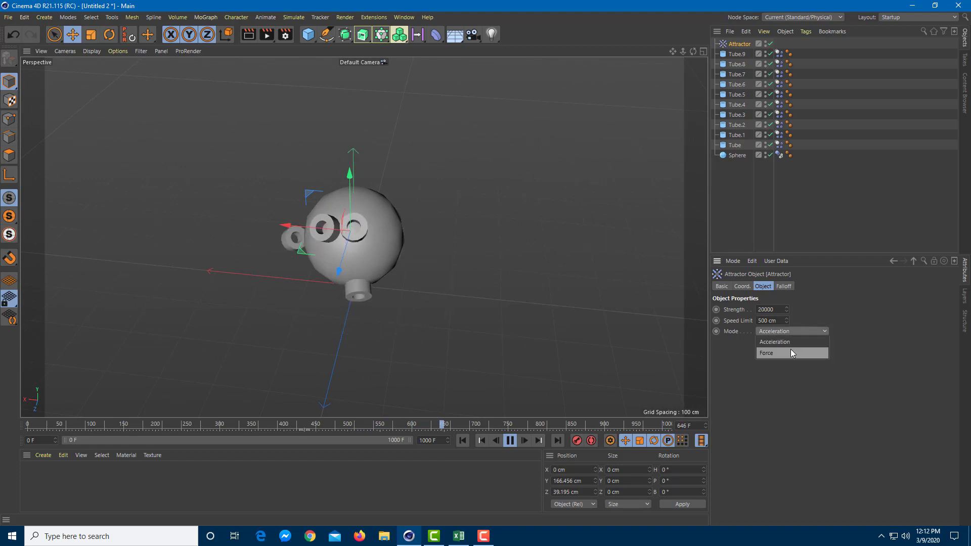
click(791, 349)
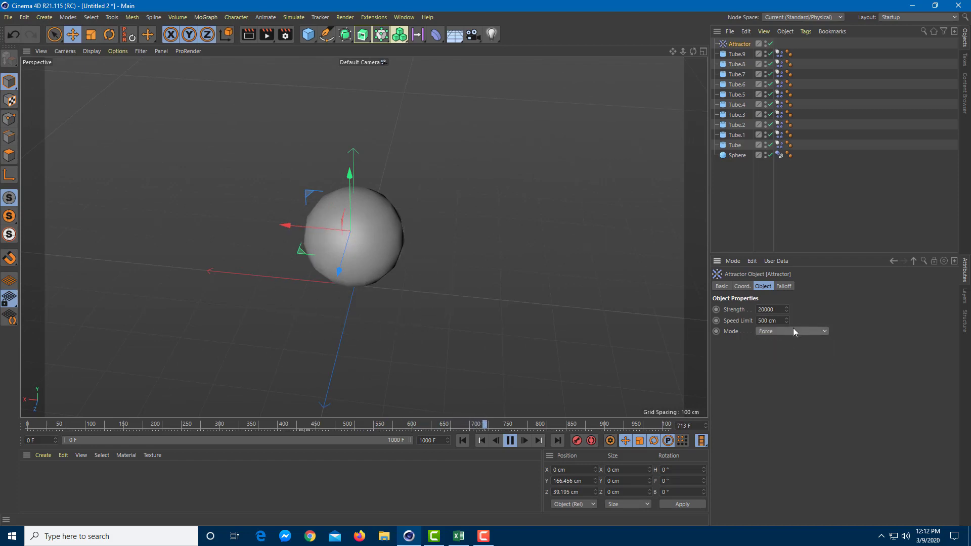
click(794, 329)
click(785, 348)
key(shift+f)
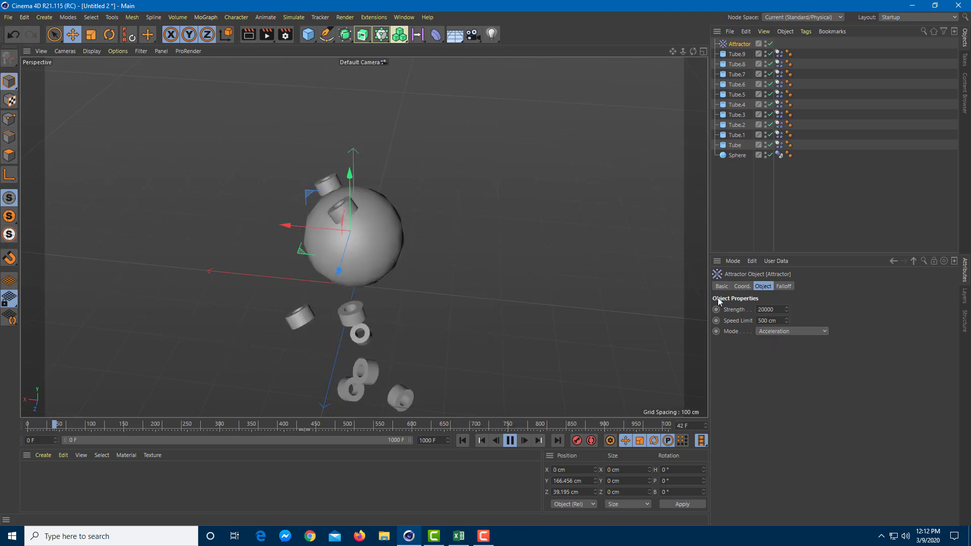
Reduce the Attractor's strength to 15000 and its speed limit to 396 cm, and restart playback from the beginning.
drag(787, 321, 787, 334)
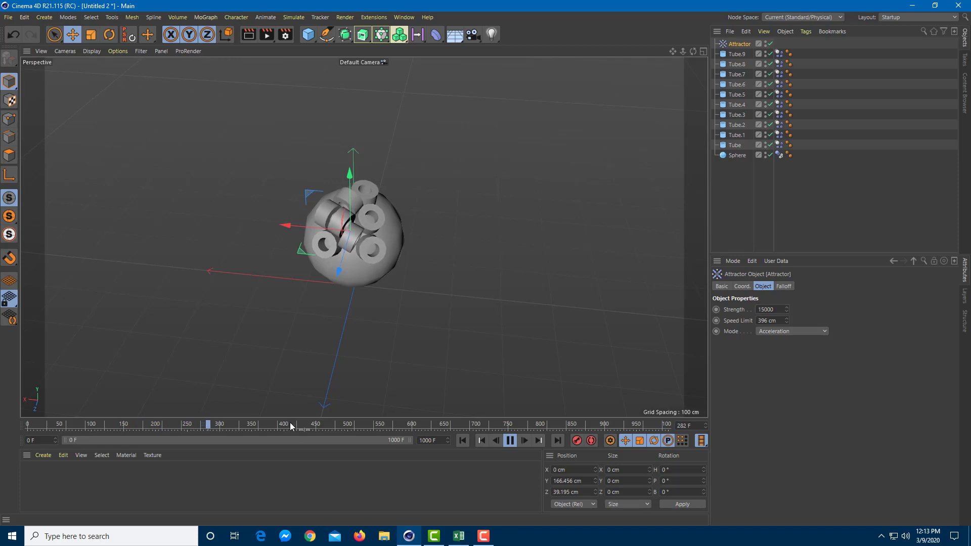
drag(208, 424, 2, 425)
Replay the simulation several times and examine from different angles how the tubes gather on the sphere.
alt+drag(430, 305, 401, 222)
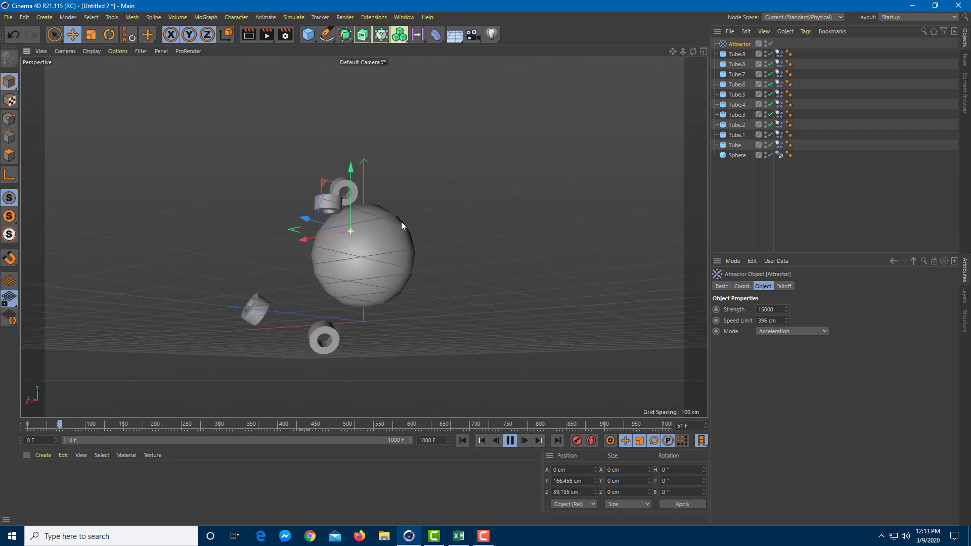
alt+drag(548, 262, 356, 252)
drag(801, 145, 687, 207)
click(520, 235)
alt+drag(520, 234, 319, 433)
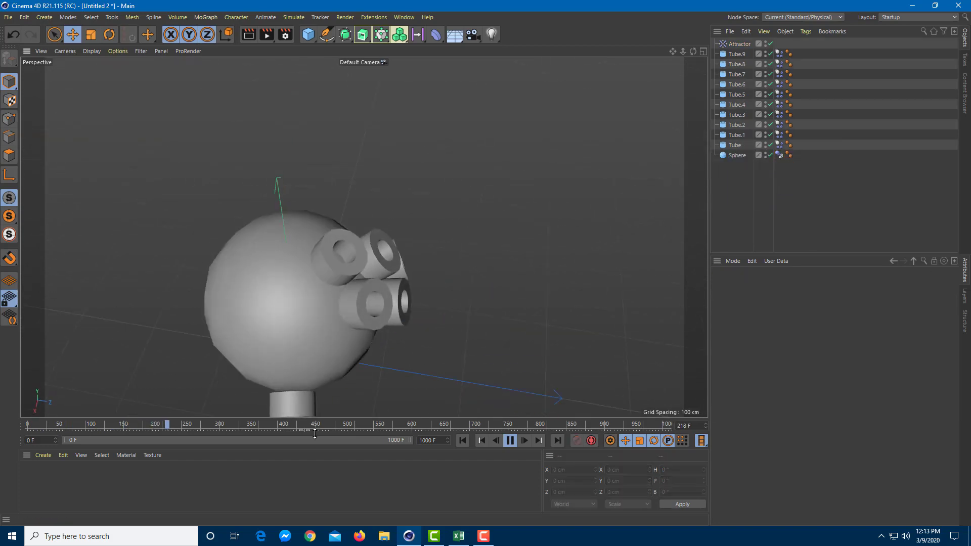
click(28, 424)
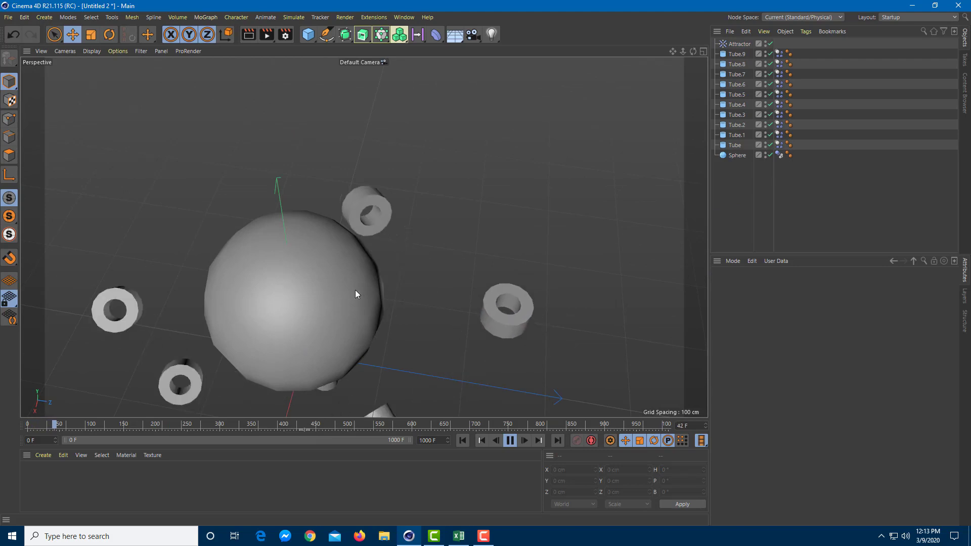
alt+drag(416, 253, 434, 191)
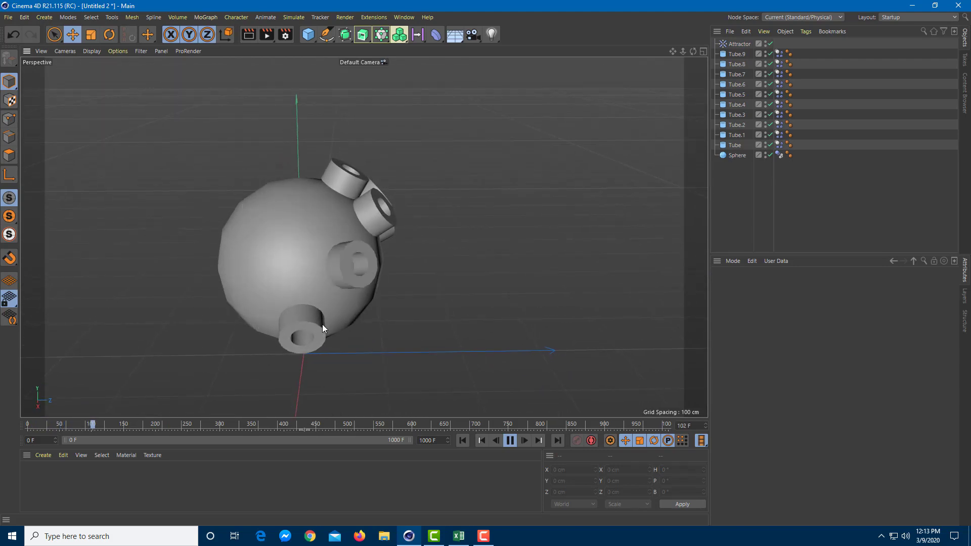
key(shift+f)
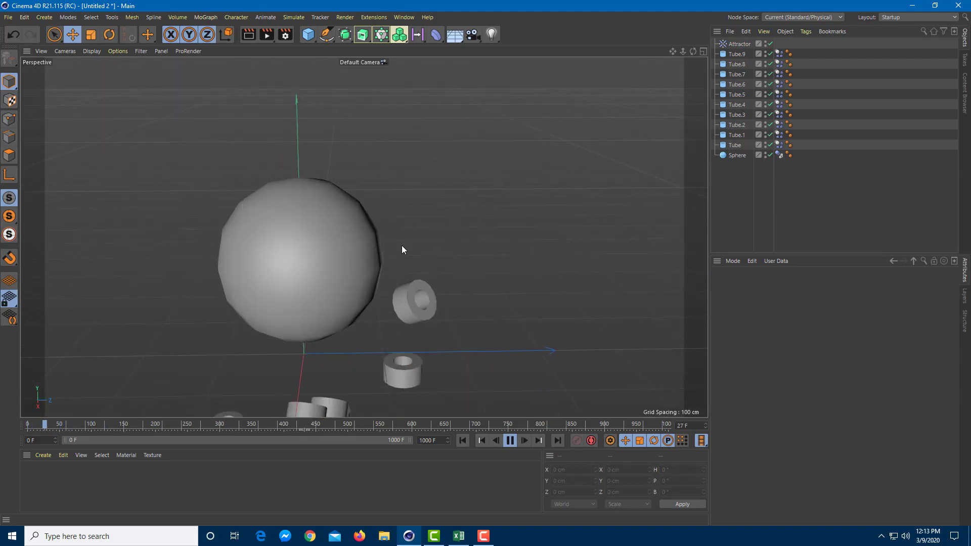
alt+drag(409, 241, 596, 230)
alt+drag(473, 265, 404, 201)
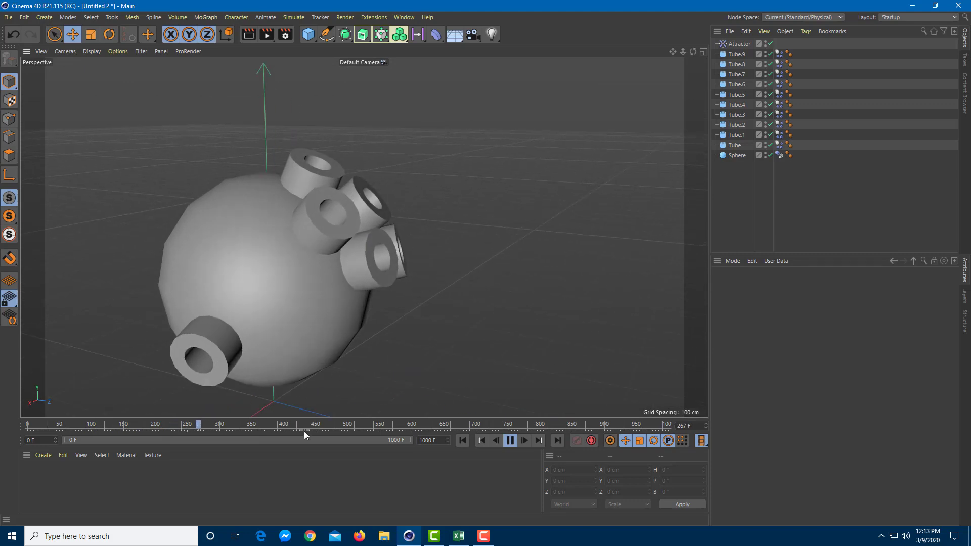
Make the Attractor a child of the Sphere, then move the Sphere to about 61 cm in Z and restart playback from frame 0.
click(738, 44)
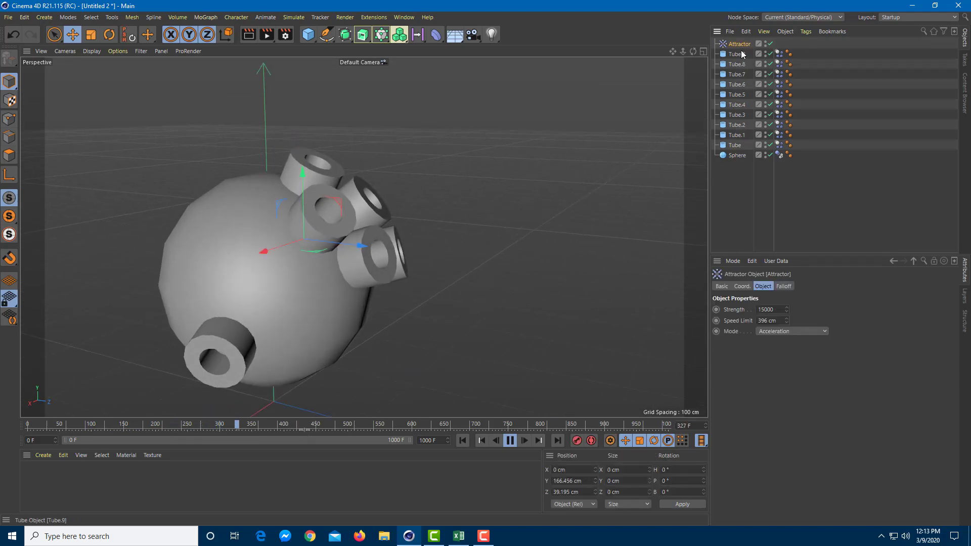
drag(743, 158, 743, 156)
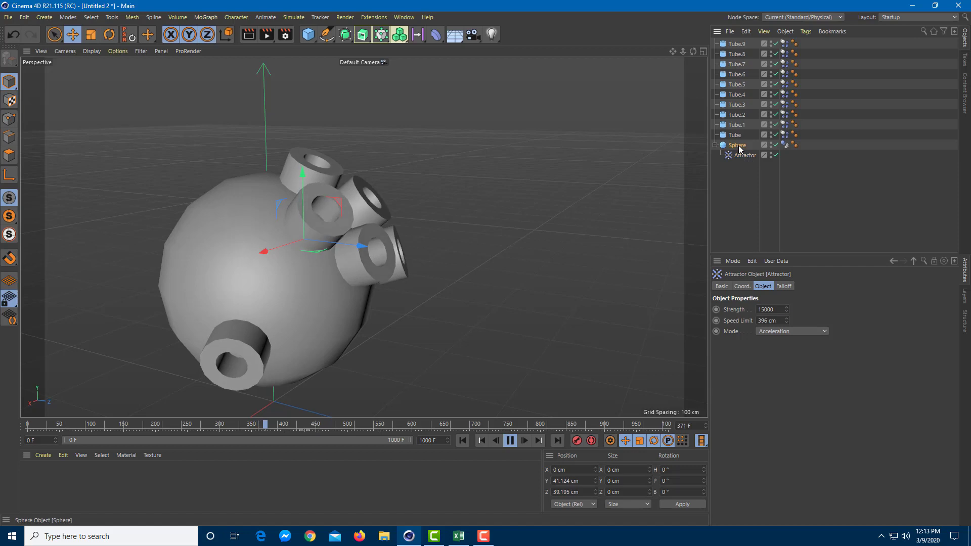
click(737, 145)
drag(319, 289, 382, 251)
scroll(385, 213, down, 5)
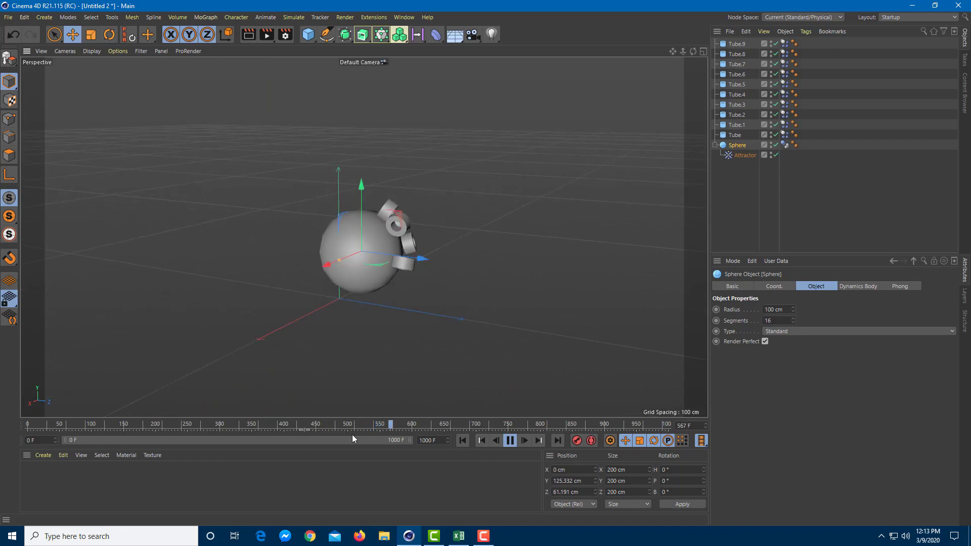
click(27, 425)
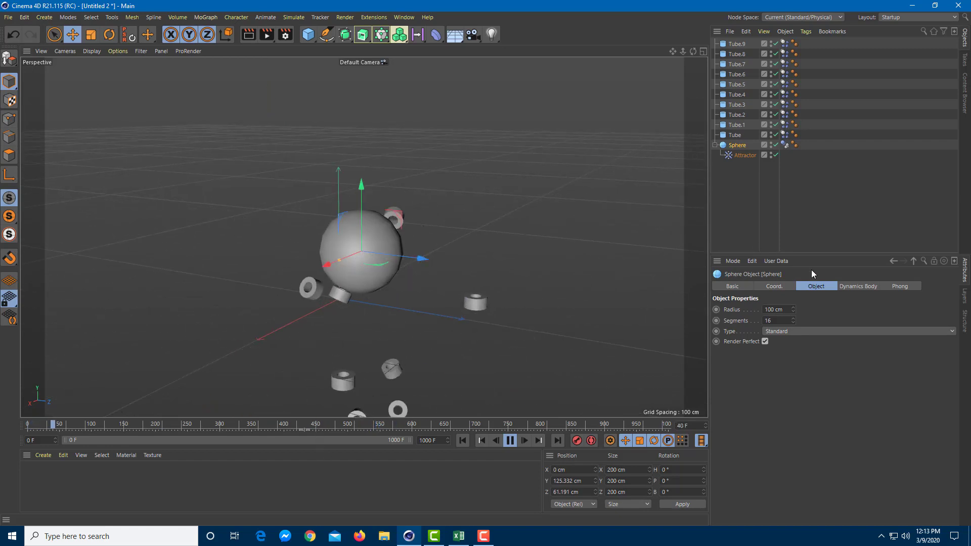
Move the Sphere during playback to about 157 cm in Y and 198 cm in Z, and replay the simulation from near the start.
drag(366, 230, 463, 124)
drag(423, 185, 473, 237)
drag(420, 161, 442, 191)
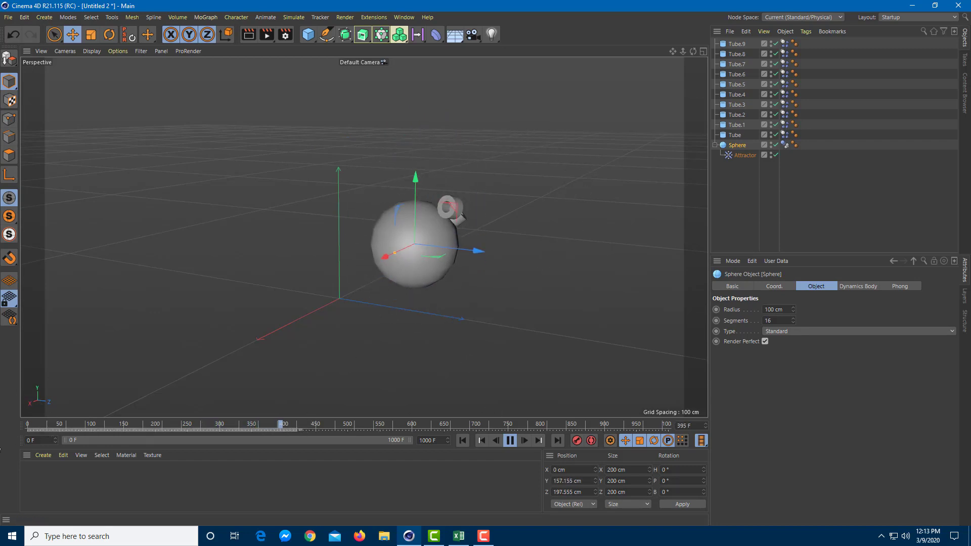
click(47, 425)
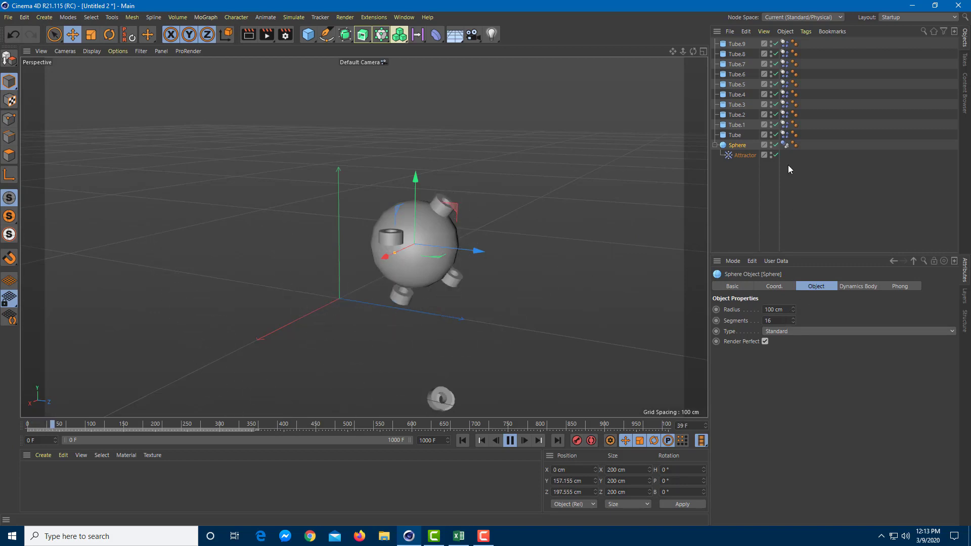
Set the Attractor's strength to 30000 and restart playback from the beginning.
click(743, 157)
text(30000)
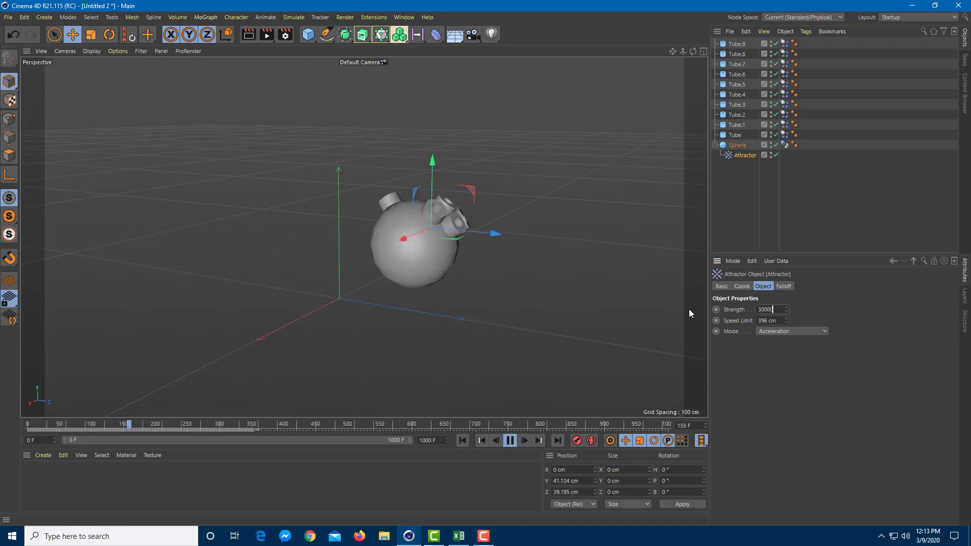
drag(189, 426, 1, 438)
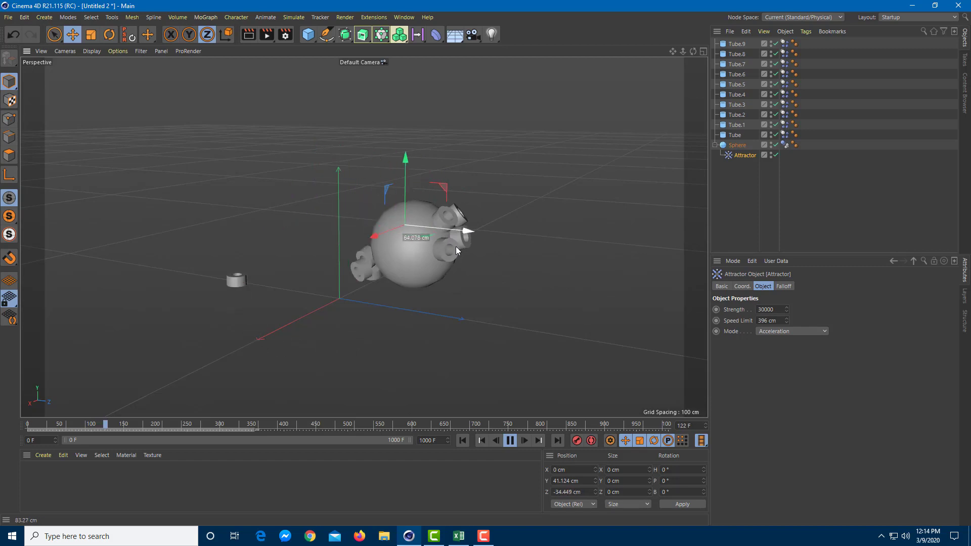
Move the Sphere with its child Attractor to about 137 cm in Y and 66 cm in Z while the simulation plays.
click(741, 146)
drag(468, 250, 409, 268)
drag(361, 187, 416, 194)
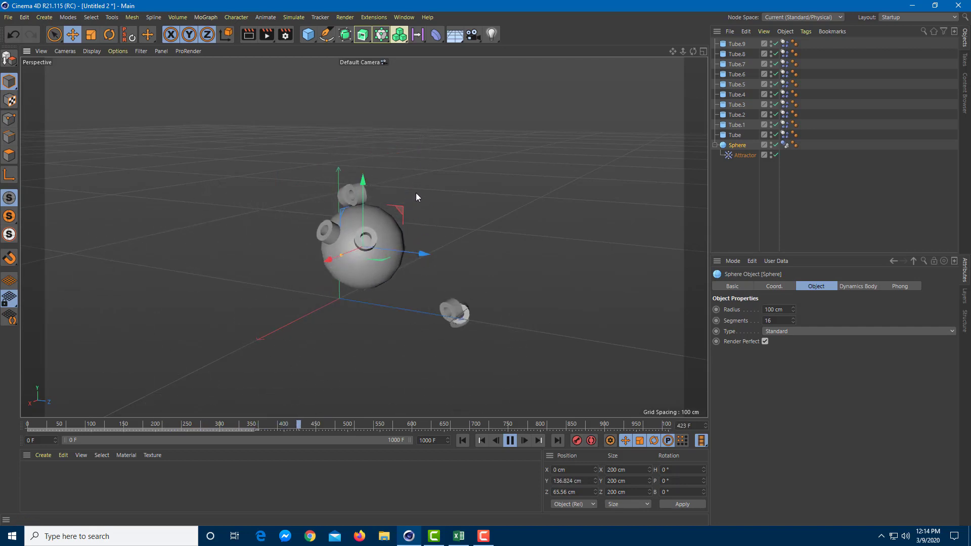